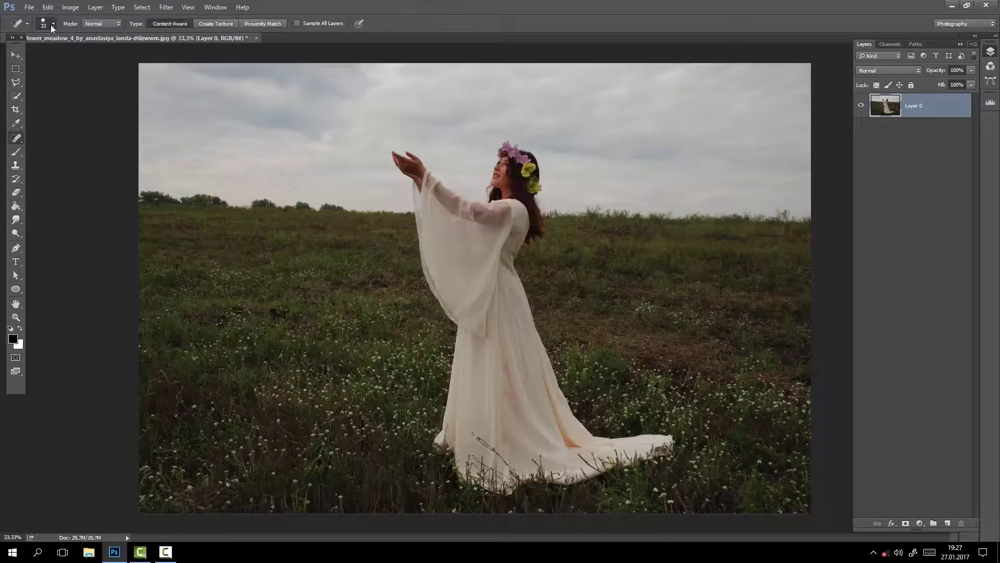
- Bring up the Spot Healing Brush size and hardness settings on the meadow photo
right_click(445, 447)
key("Return")
- Heal away the lower dress and hem with the Spot Healing Brush
scroll(444, 447, "up", 2)
left_click_drag(414, 350, 497, 419)
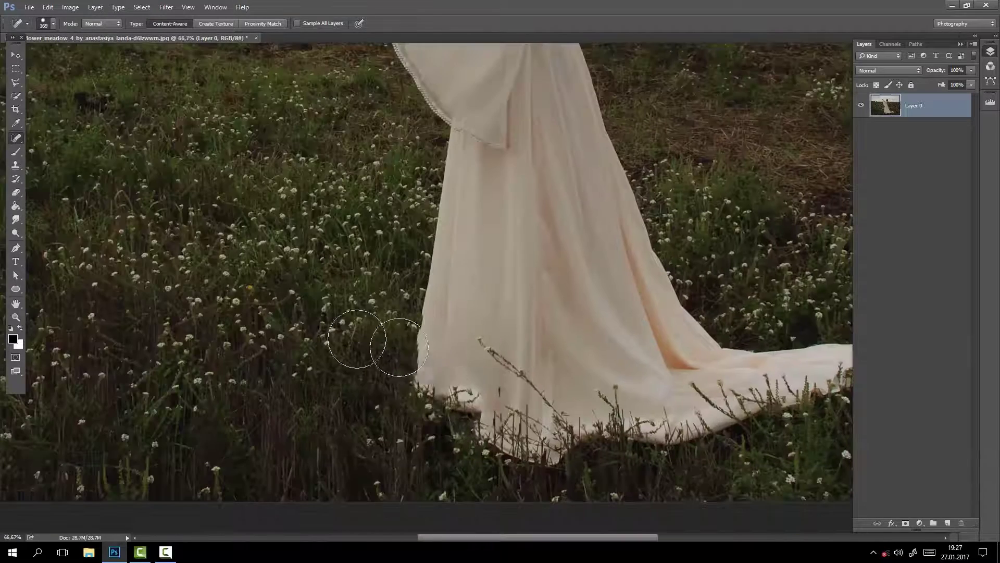
scroll(479, 409, "right", 3)
left_click_drag(677, 333, 590, 409)
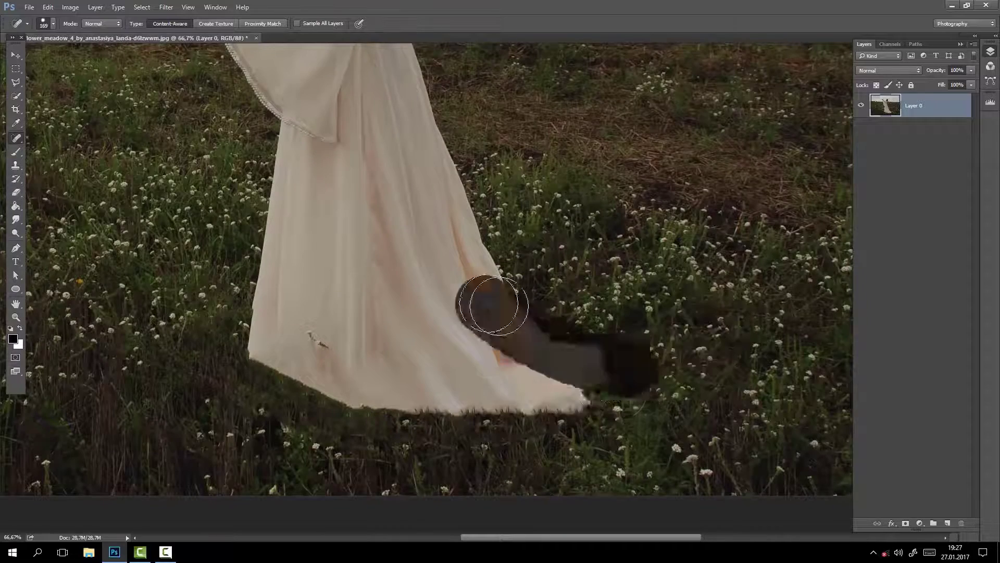
left_click_drag(509, 420, 336, 78)
mouse_move(515, 333)
left_mouse_down()
mouse_move(390, 394)
mouse_move(284, 354)
left_mouse_up()
- Paint out the head, sleeves, upper dress and veil, replacing them with sky and grass
scroll(284, 354, "up", 5)
left_click_drag(208, 99, 216, 94)
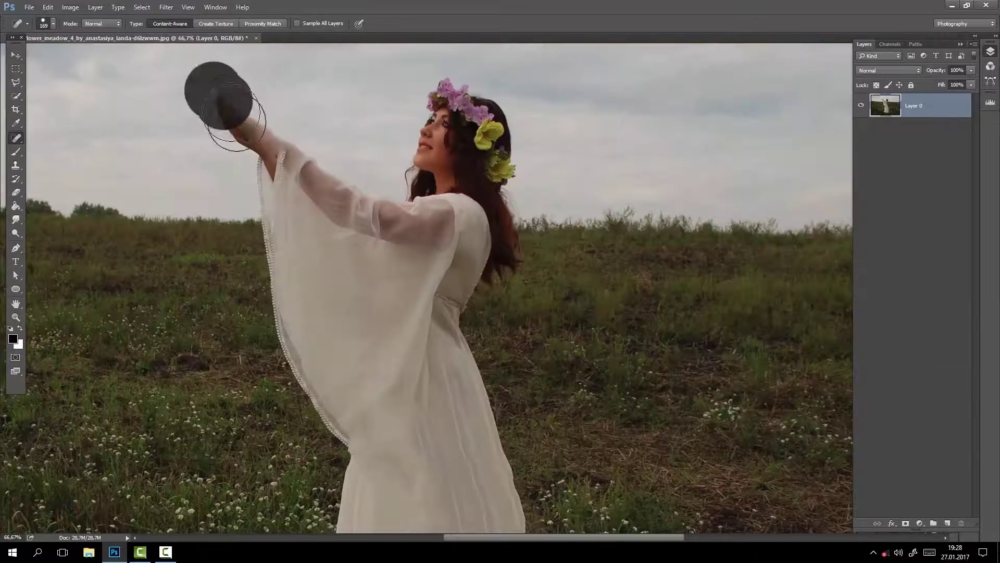
left_click_drag(252, 174, 376, 169)
mouse_move(515, 78)
left_mouse_down()
mouse_move(474, 130)
mouse_move(391, 167)
left_mouse_up()
left_click_drag(453, 156, 422, 221)
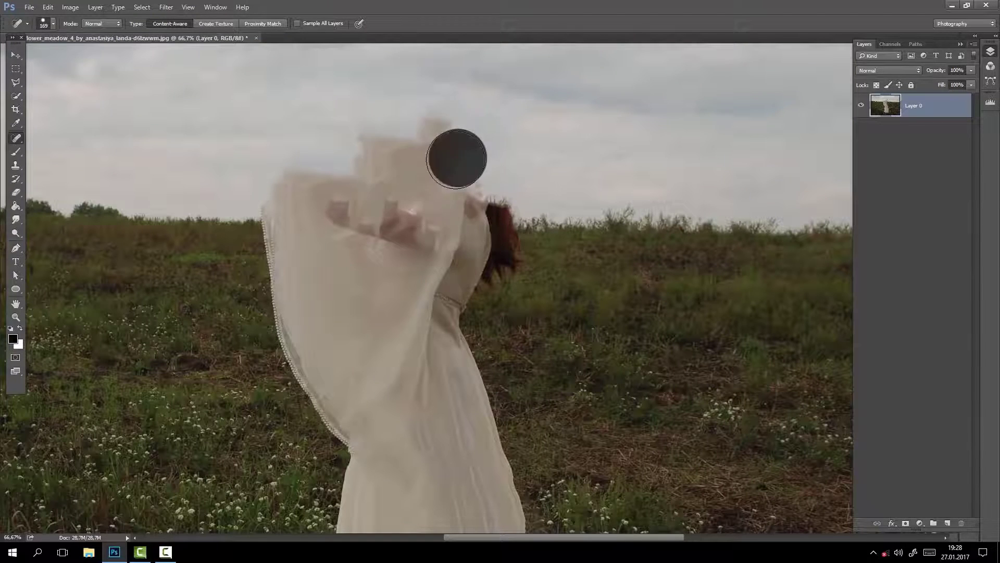
left_click_drag(502, 151, 380, 224)
mouse_move(323, 156)
left_mouse_down()
mouse_move(345, 143)
mouse_move(447, 161)
left_mouse_up()
mouse_move(479, 219)
left_mouse_down()
mouse_move(490, 222)
mouse_move(313, 213)
left_mouse_up()
left_click_drag(446, 209, 286, 212)
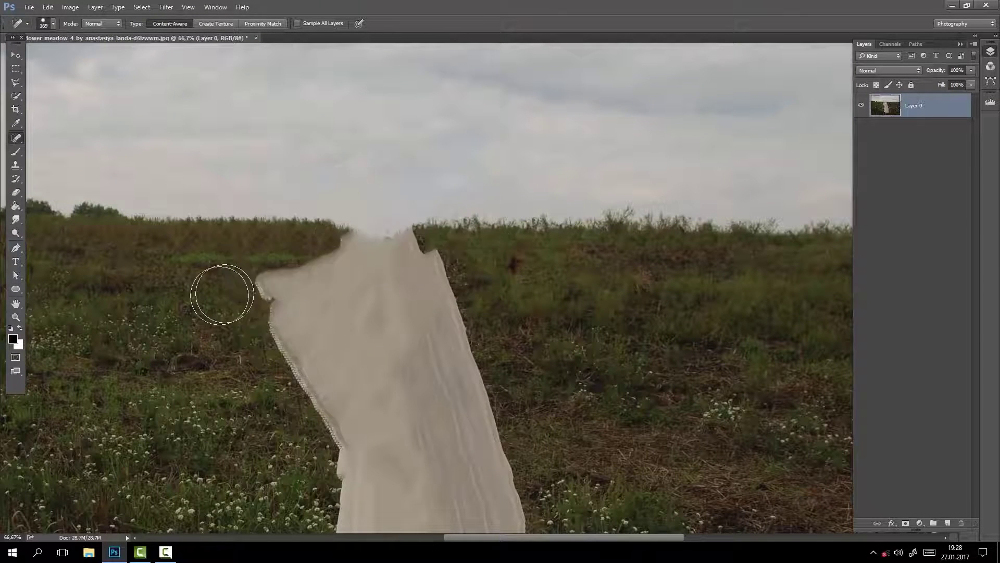
left_click_drag(323, 417, 301, 272)
key("ctrl+minus")
key("ctrl+minus")
mouse_move(437, 412)
left_mouse_down()
mouse_move(525, 473)
mouse_move(562, 466)
left_mouse_up()
- Patch the leftover dress area with nearby grass using the Patch tool
right_click(16, 138)
left_click(53, 160)
left_click_drag(448, 219, 451, 224)
left_click_drag(495, 312, 651, 312)
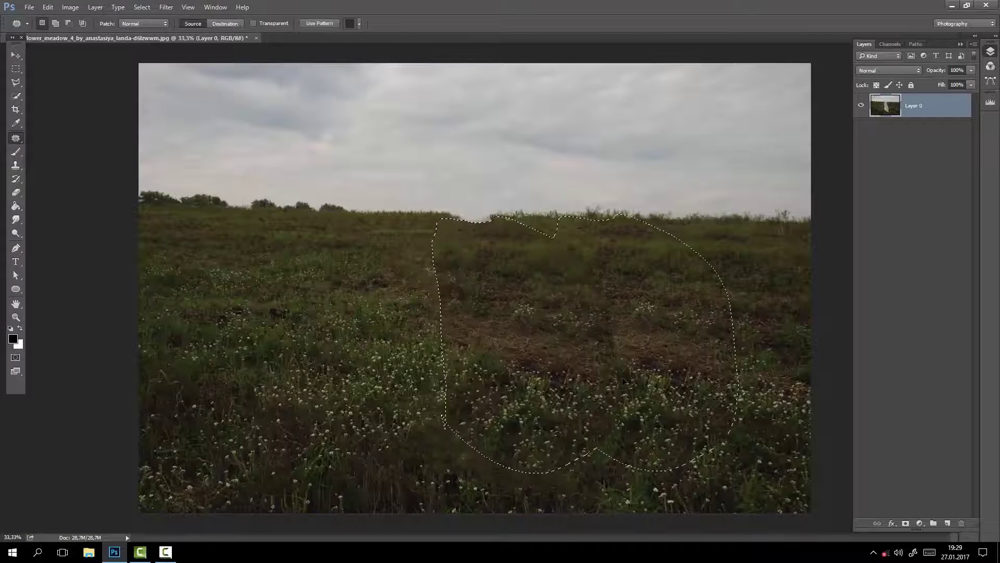
- Open Lens Blur on the original layer, then dismiss it without applying
key("m")
left_click(142, 6)
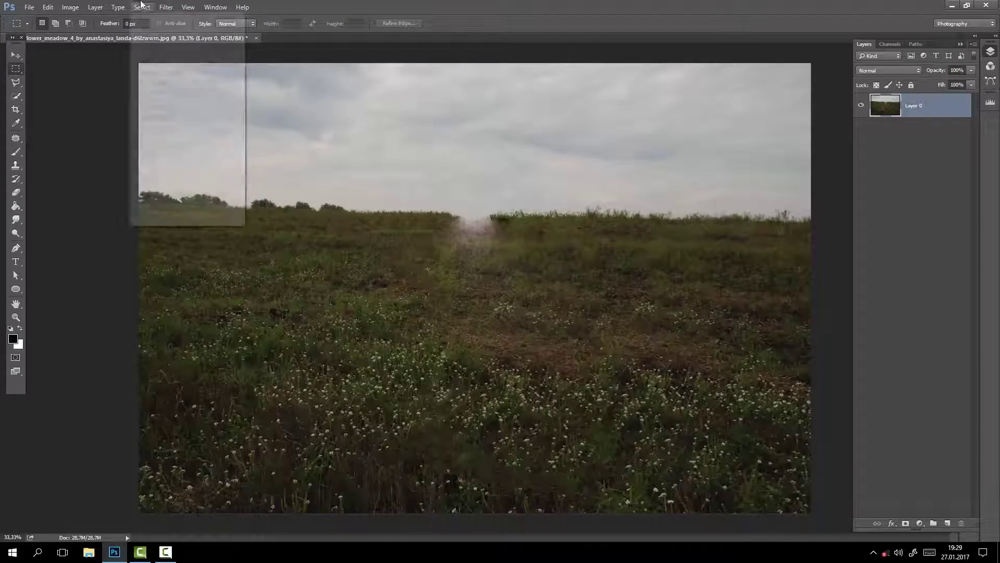
left_click(140, 171)
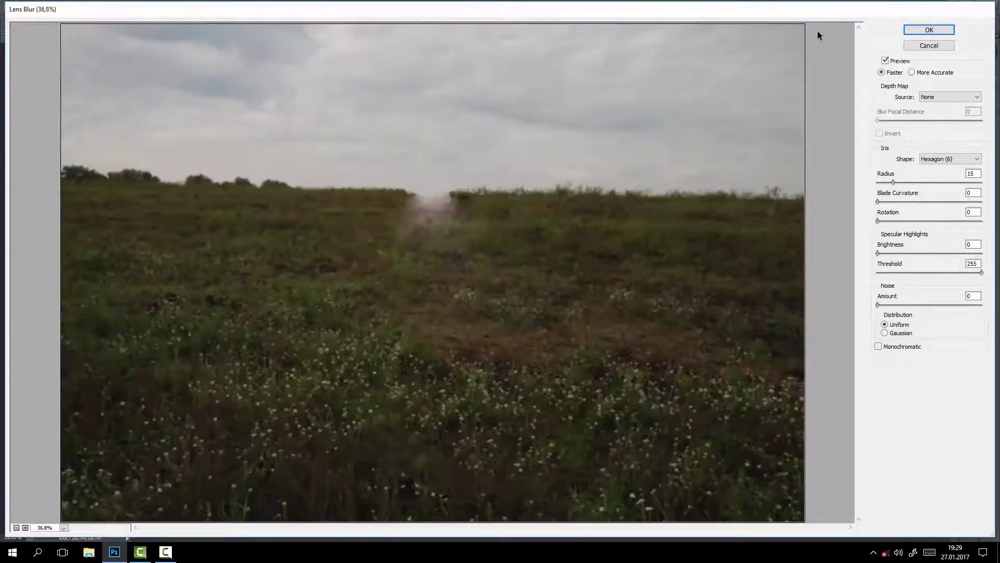
key("Return")
- Duplicate Layer 0 and apply Lens Blur with radius 29 and blade curvature 24
key("ctrl+j")
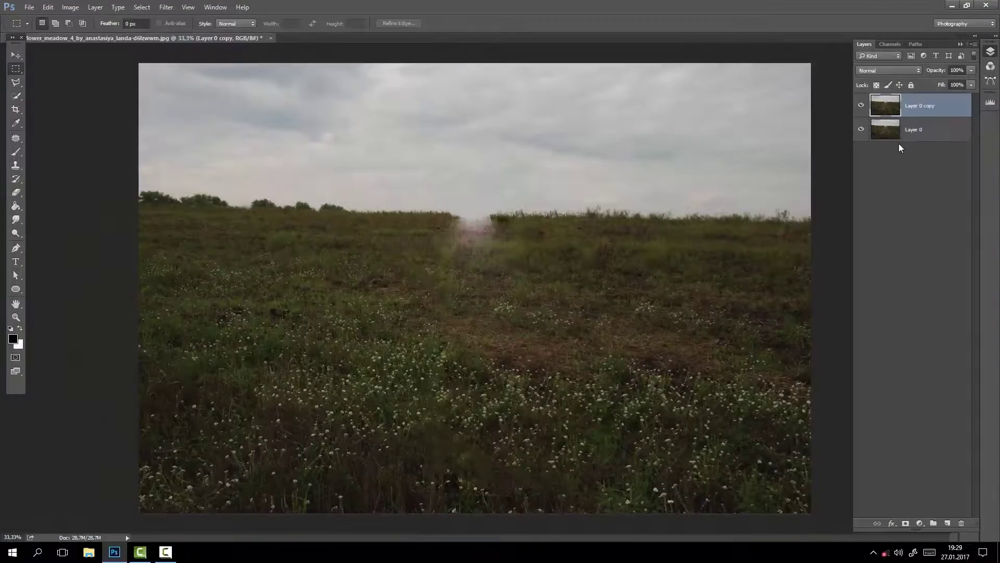
left_click(167, 7)
mouse_move(171, 122)
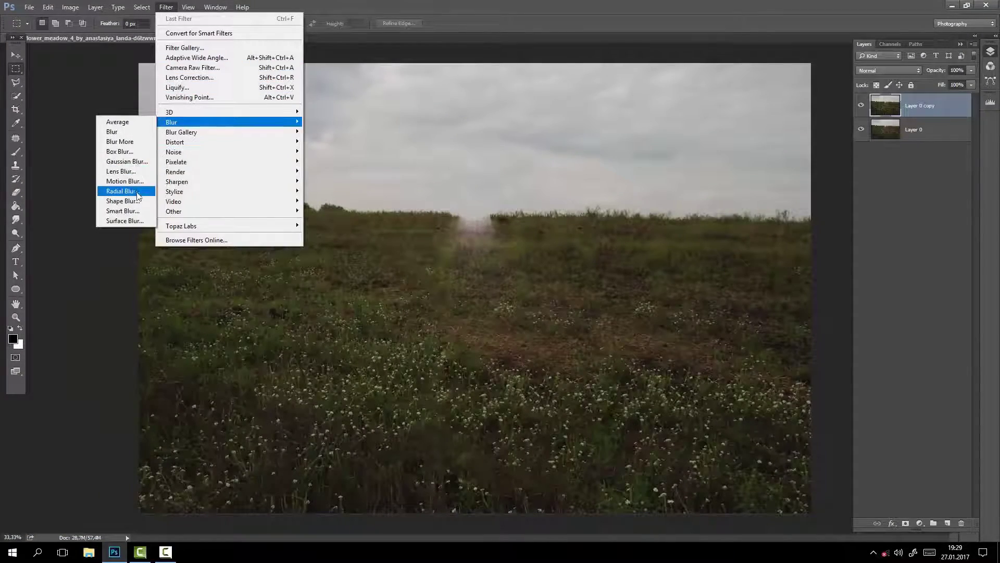
left_click(125, 171)
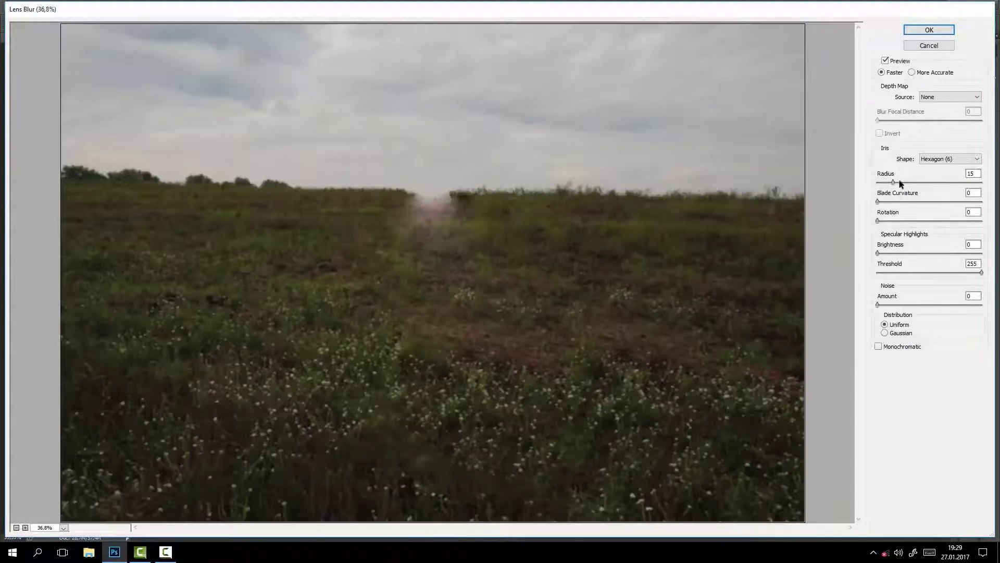
left_click_drag(899, 180, 912, 186)
left_click(890, 201)
left_click_drag(893, 203, 909, 205)
left_click(907, 182)
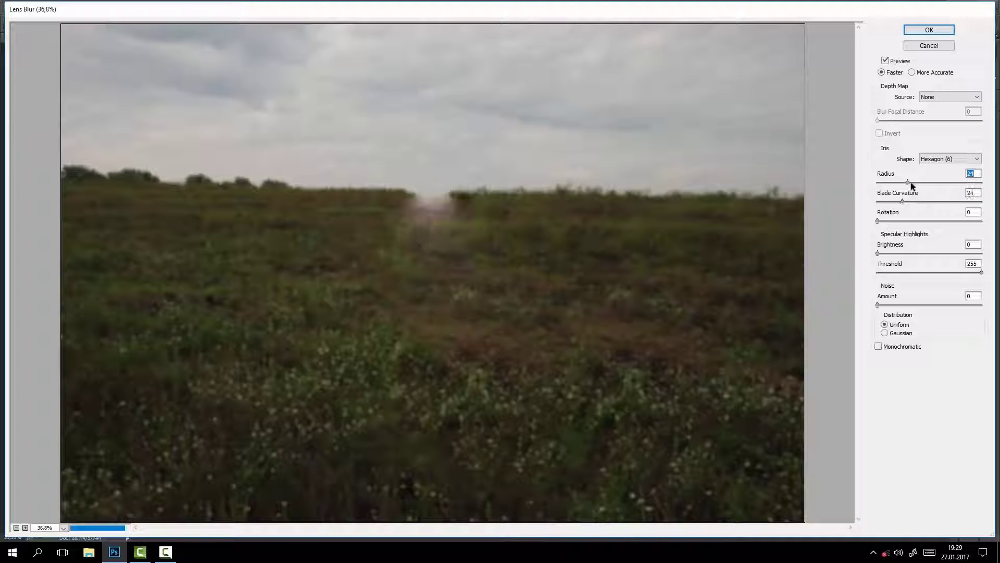
left_click(940, 30)
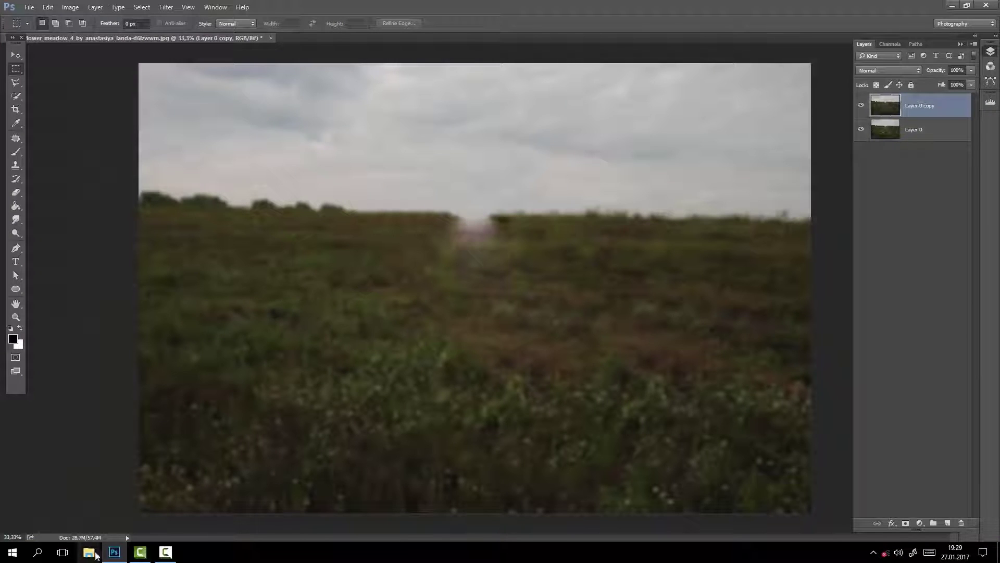
left_click(114, 552)
- Place the asdfasf.png cut-out woman, shift it about 3.39 cm left, and commit
left_click_drag(138, 21, 418, 429)
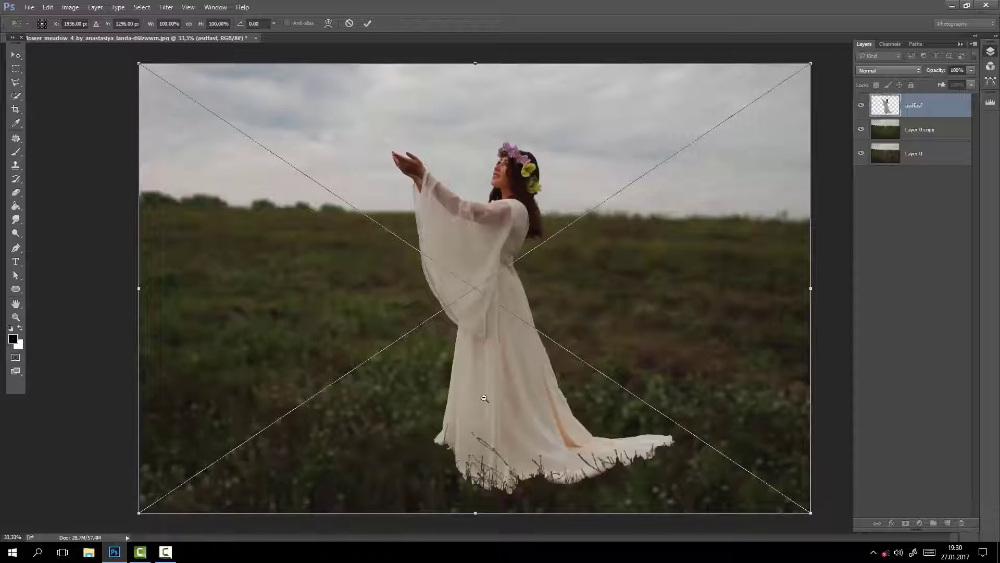
key("ctrl+minus")
left_click_drag(524, 395, 511, 394)
key("Return")
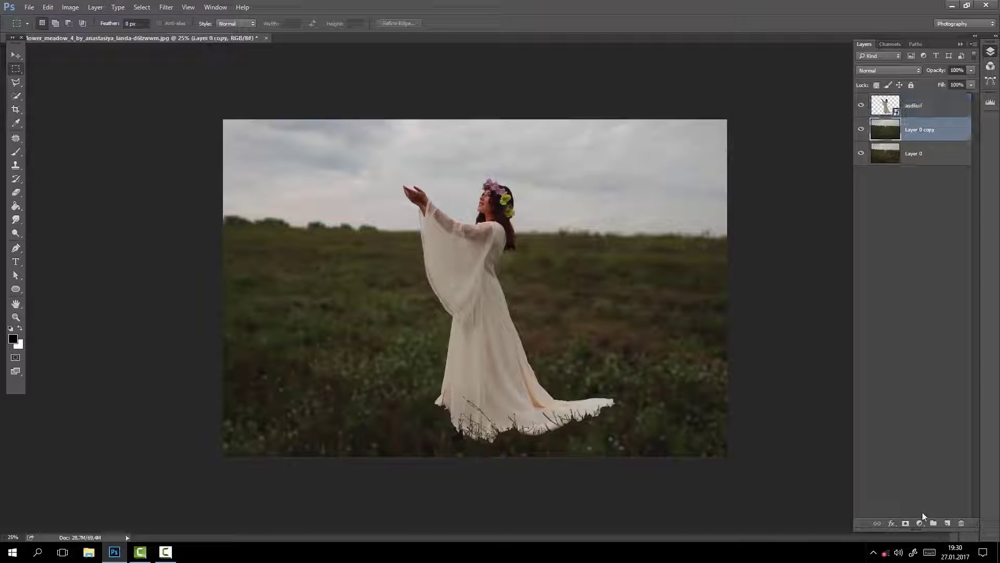
- Mask the blurred copy with a gradient so the foreground grass stays sharp
left_click(905, 523)
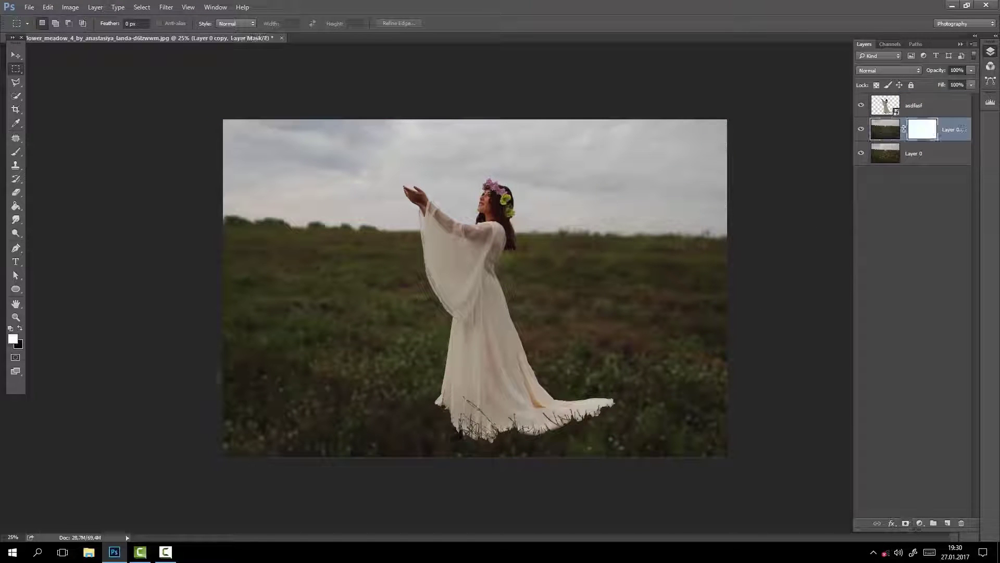
right_click(16, 206)
left_click(63, 204)
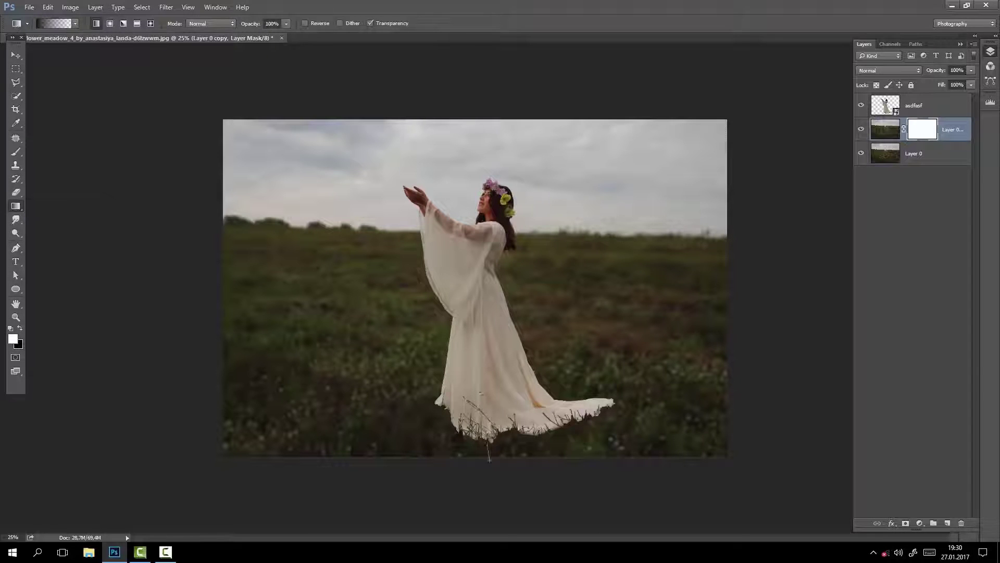
left_click_drag(488, 441, 489, 460)
- Select the woman layer and stamp all visible layers into a new merged layer
left_click(16, 55)
left_click(877, 131)
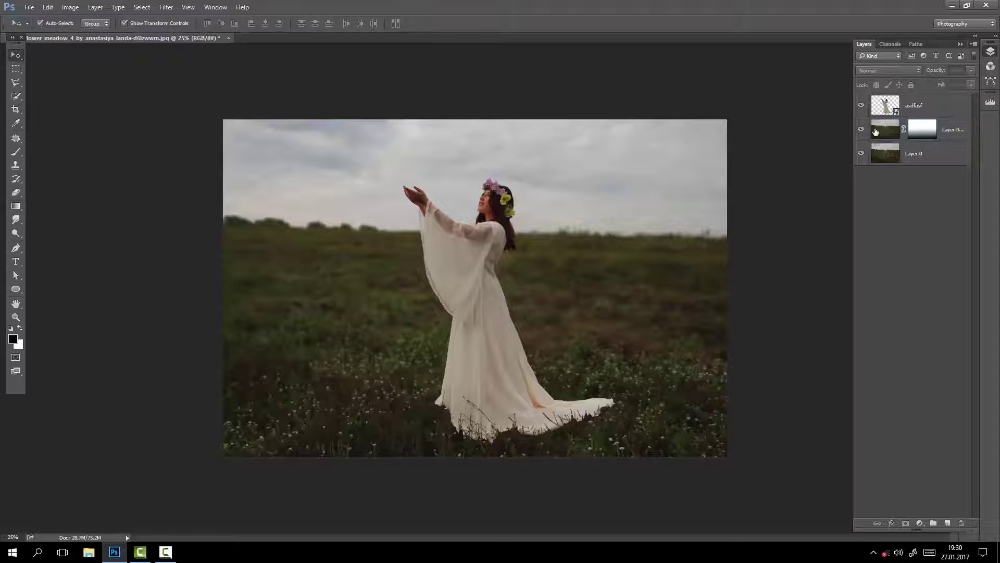
left_click(936, 128)
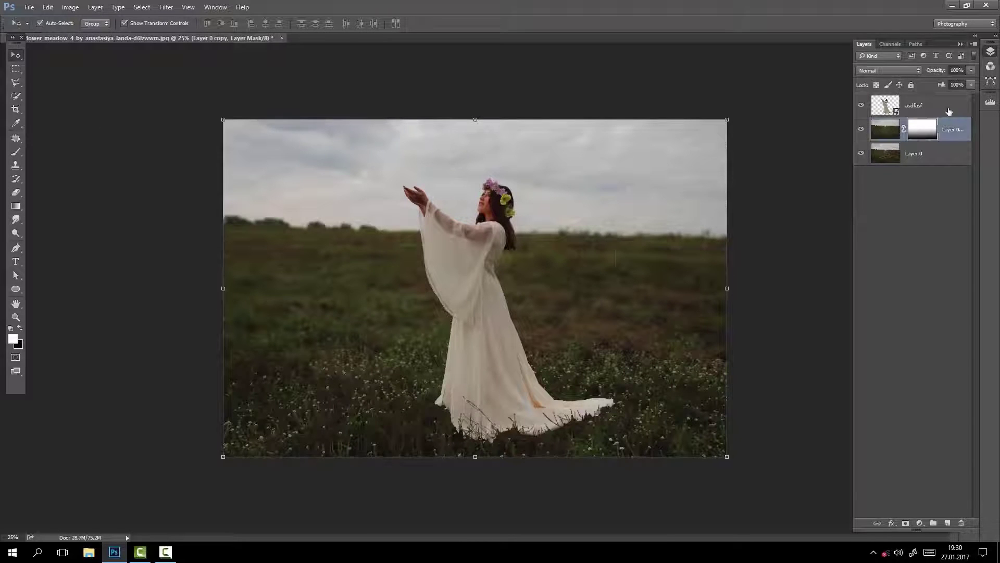
key("alt+bracketright")
key("ctrl+alt+shift+e")
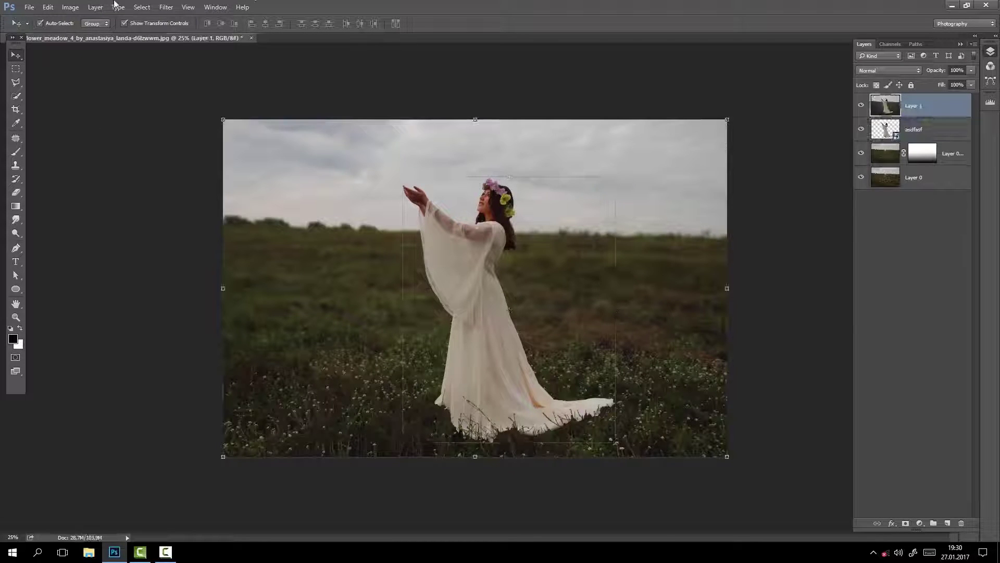
- In the Camera Raw filter, set Exposure to +0.40 and Clarity to +16
left_click(165, 7)
left_click(211, 68)
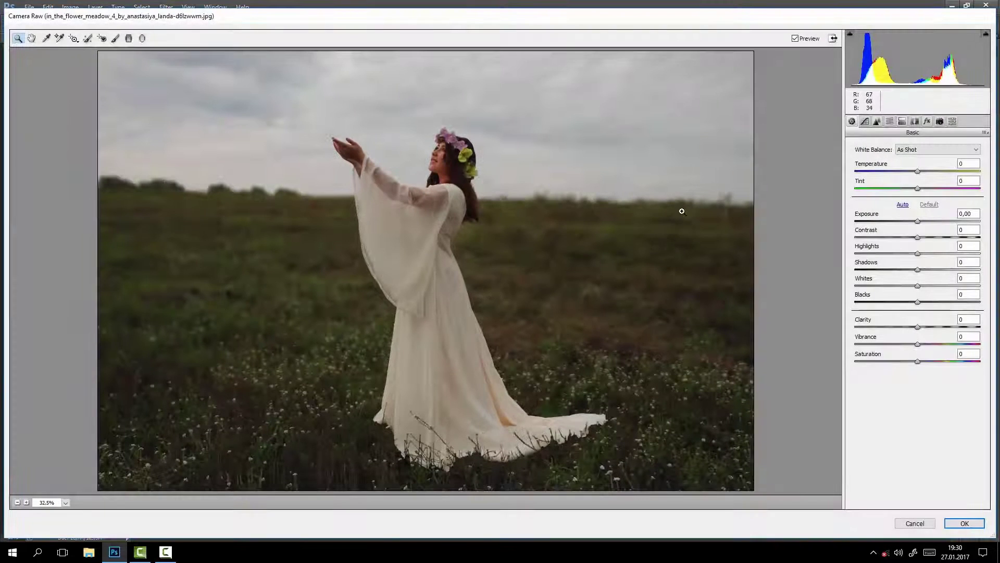
left_click_drag(920, 222, 923, 222)
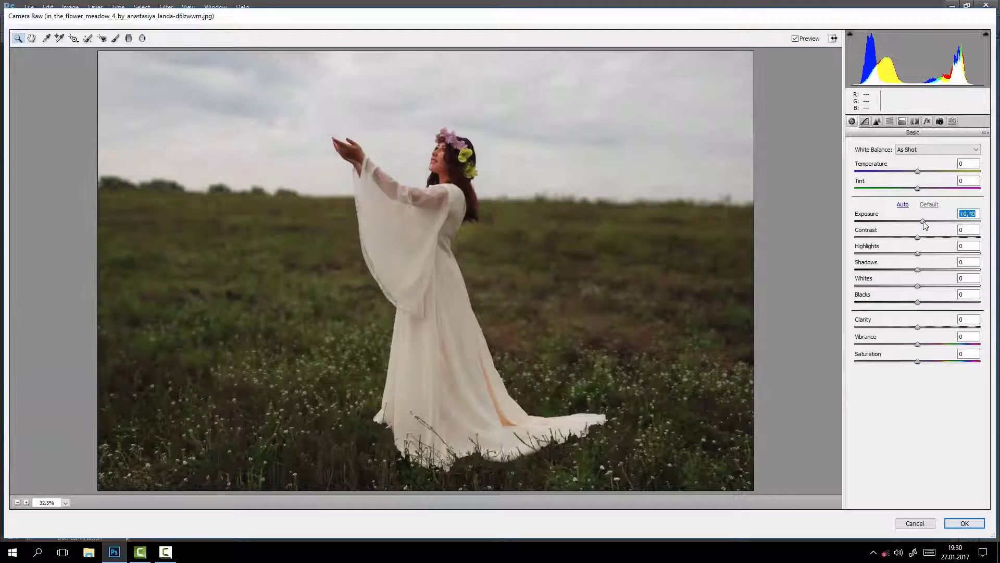
mouse_move(918, 327)
left_mouse_down()
mouse_move(928, 327)
mouse_move(902, 345)
left_mouse_up()
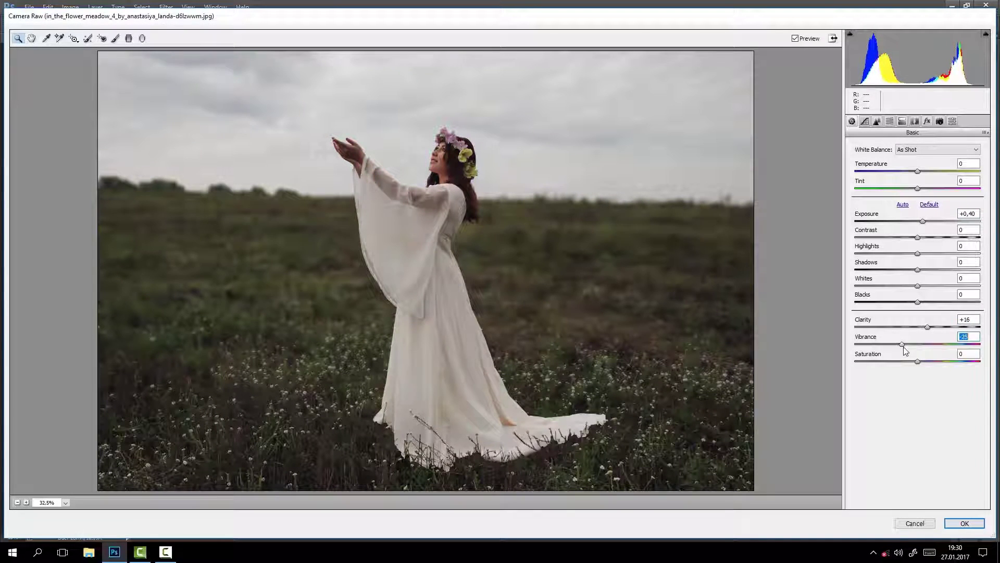
- Settle Temperature at +28 and raise Contrast to +42, comparing against the original
left_click_drag(917, 171, 928, 171)
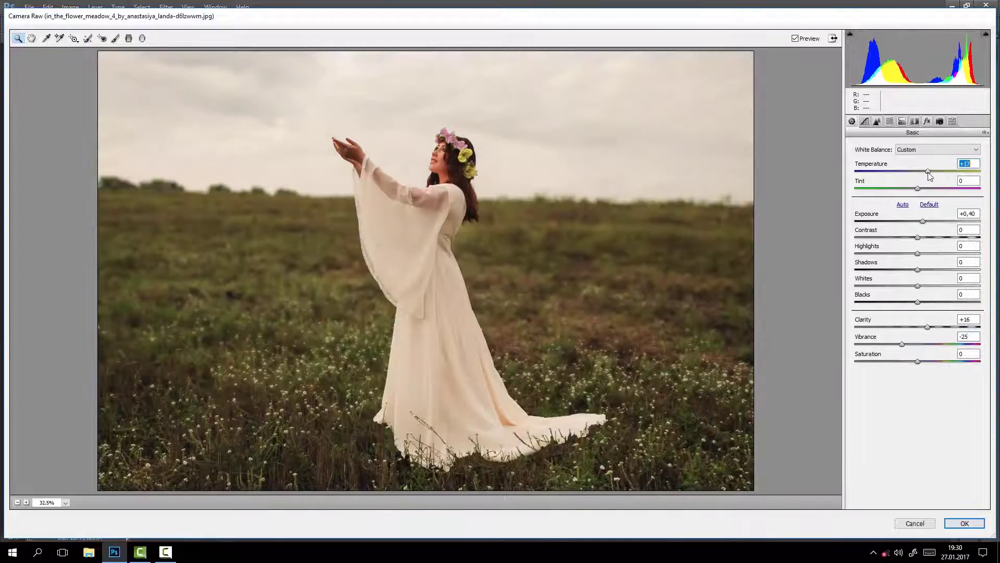
mouse_move(923, 221)
left_mouse_down()
mouse_move(933, 237)
mouse_move(923, 222)
left_mouse_up()
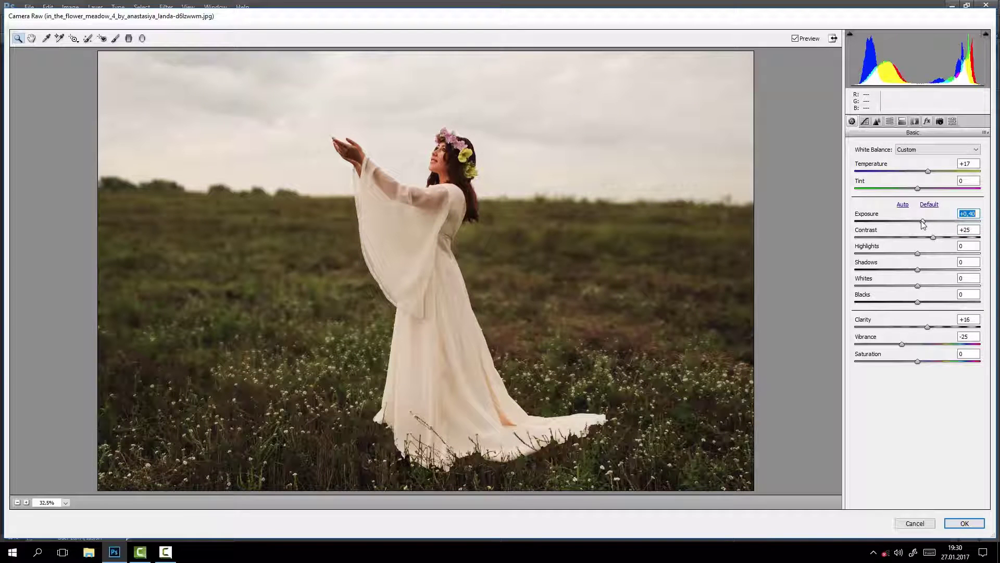
left_click_drag(929, 172, 943, 188)
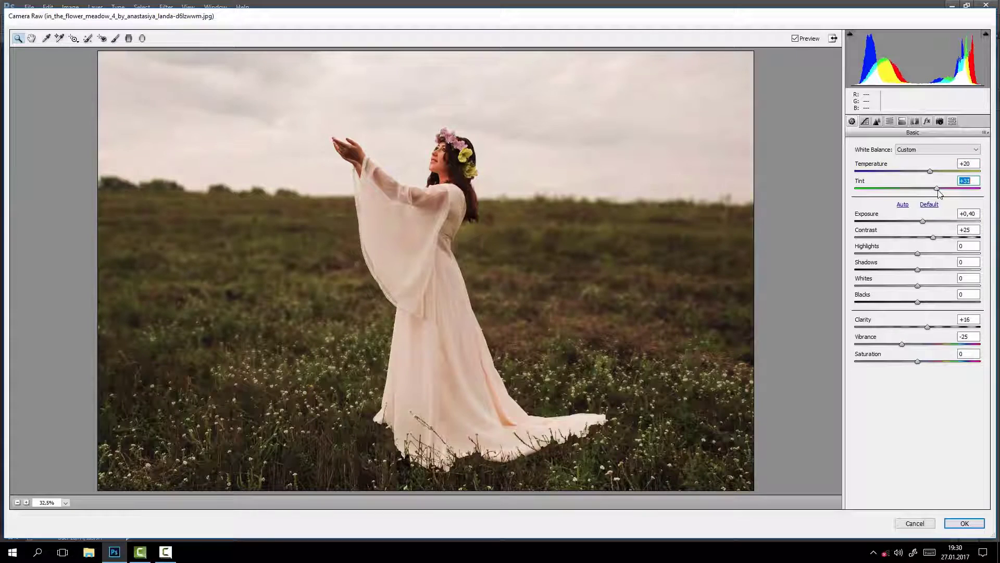
left_click_drag(935, 175, 943, 174)
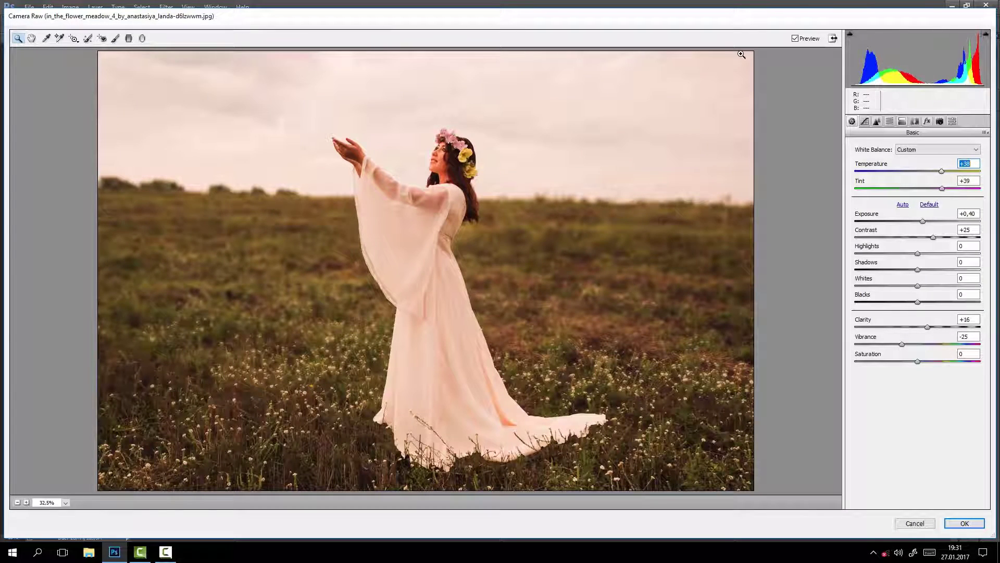
left_click(798, 38)
left_click(798, 38)
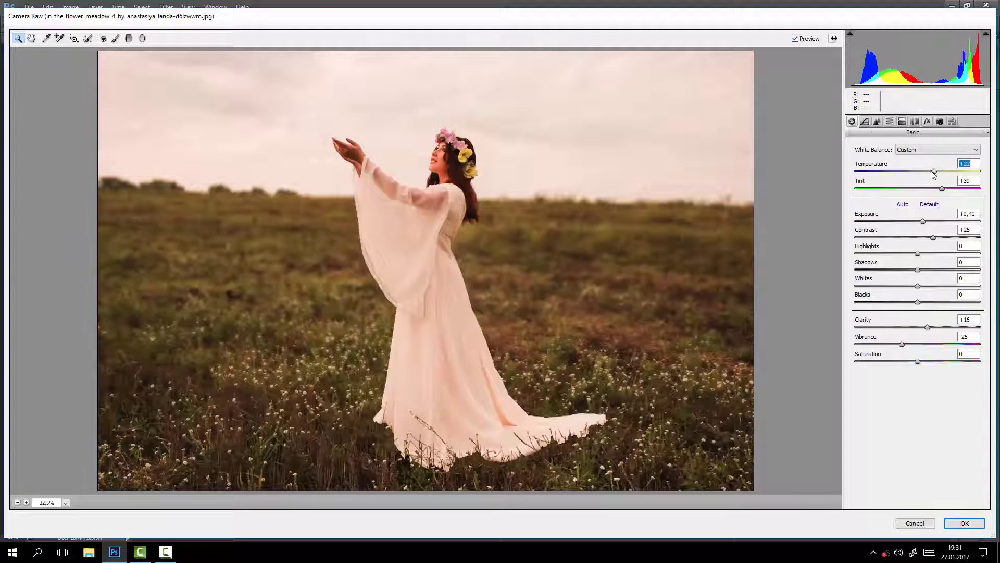
left_click_drag(940, 173, 935, 174)
left_click_drag(932, 237, 944, 238)
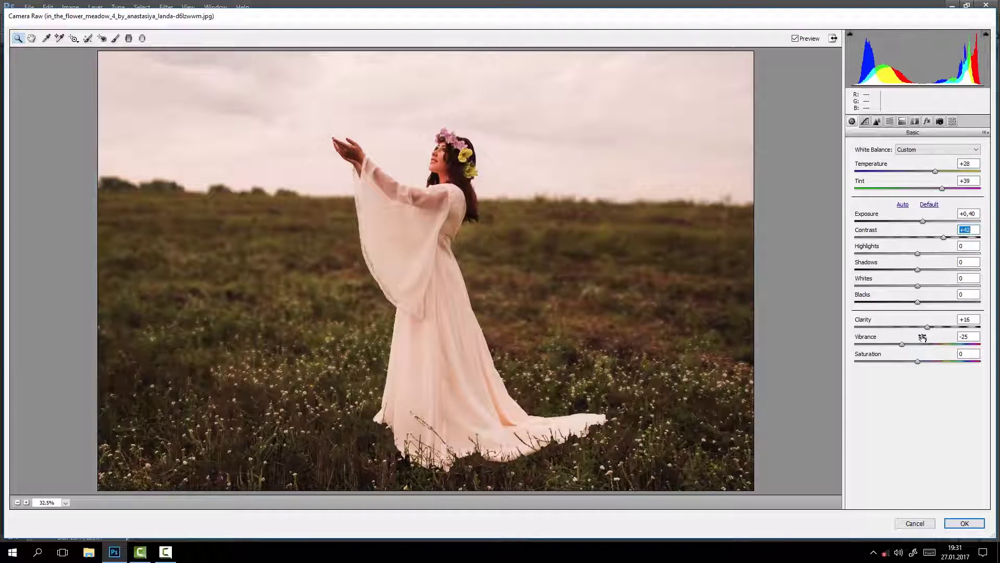
left_click(877, 122)
- Add a Post Crop vignette and tint the Split Toning highlights pink at hue 0
left_click(928, 121)
left_click_drag(907, 255, 913, 255)
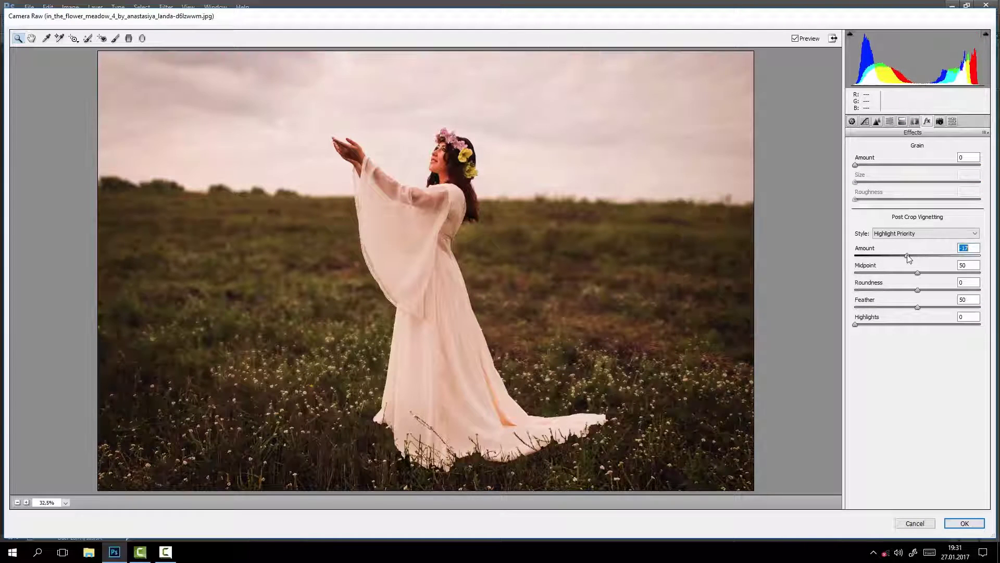
left_click(876, 121)
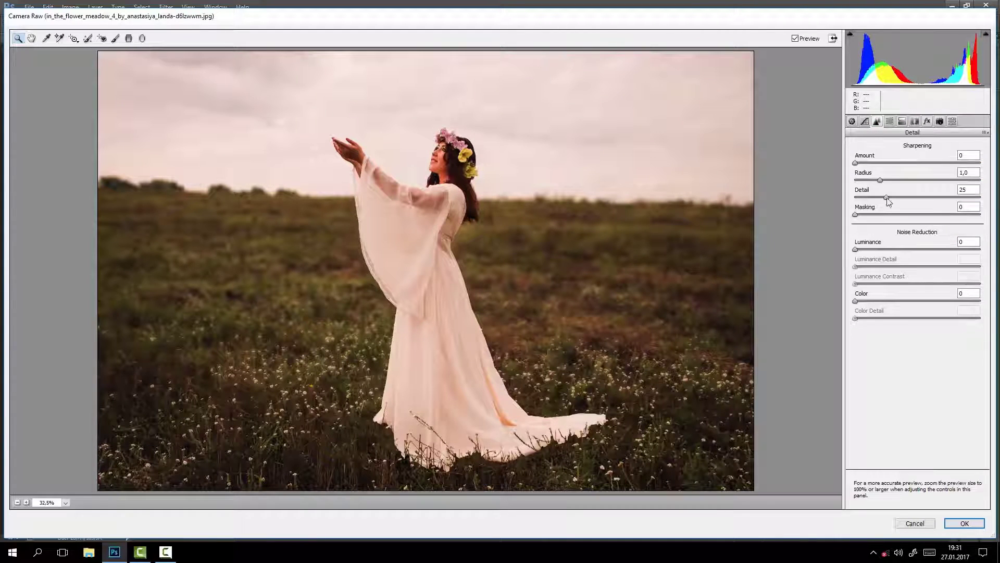
left_click(889, 121)
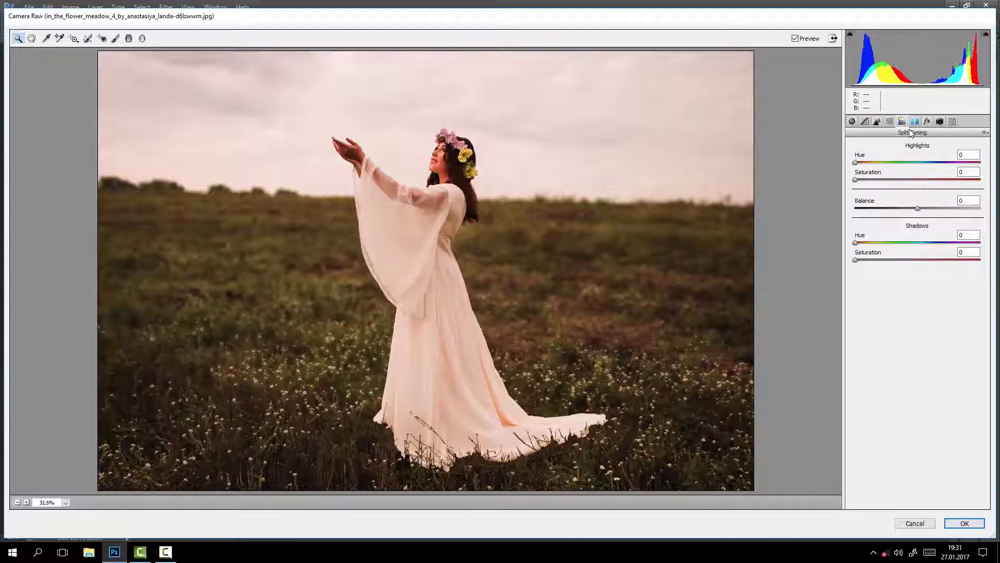
mouse_move(879, 179)
left_mouse_down()
mouse_move(893, 163)
mouse_move(928, 162)
mouse_move(852, 160)
mouse_move(866, 179)
left_mouse_up()
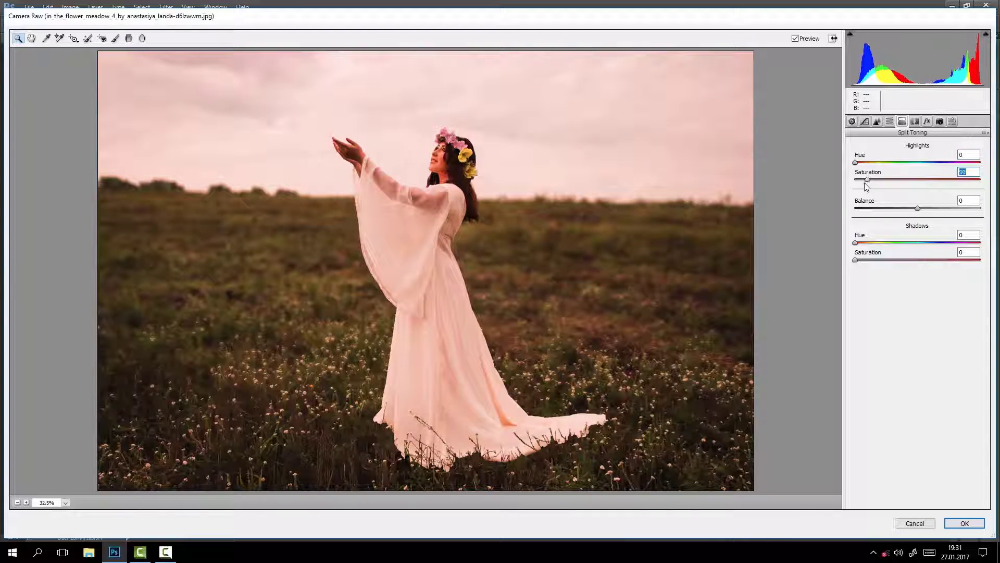
left_click(852, 122)
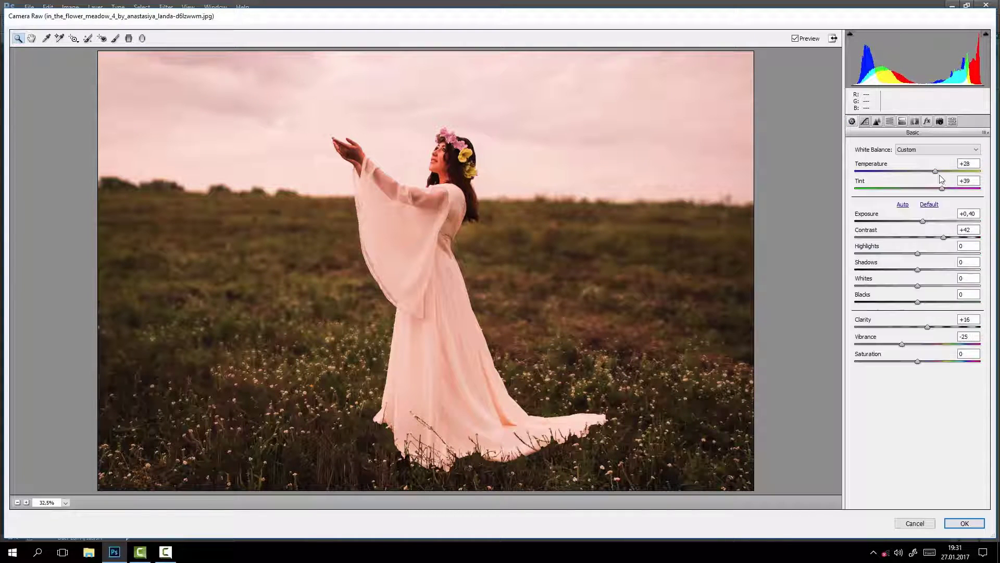
- Lower Contrast to +33 and Clarity to +10, toggling Preview to compare
left_click_drag(944, 239, 938, 239)
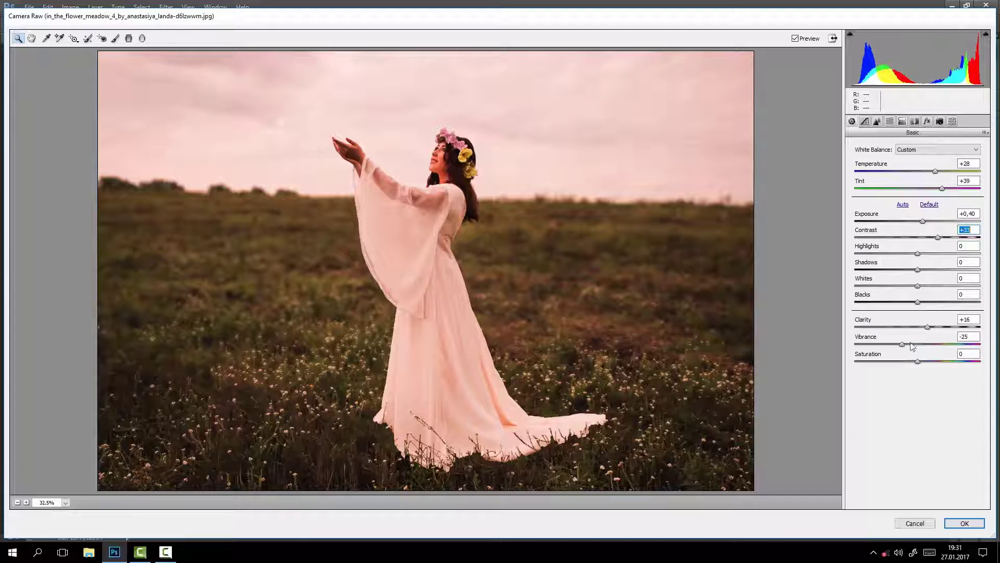
left_click_drag(925, 331, 905, 344)
left_click(795, 39)
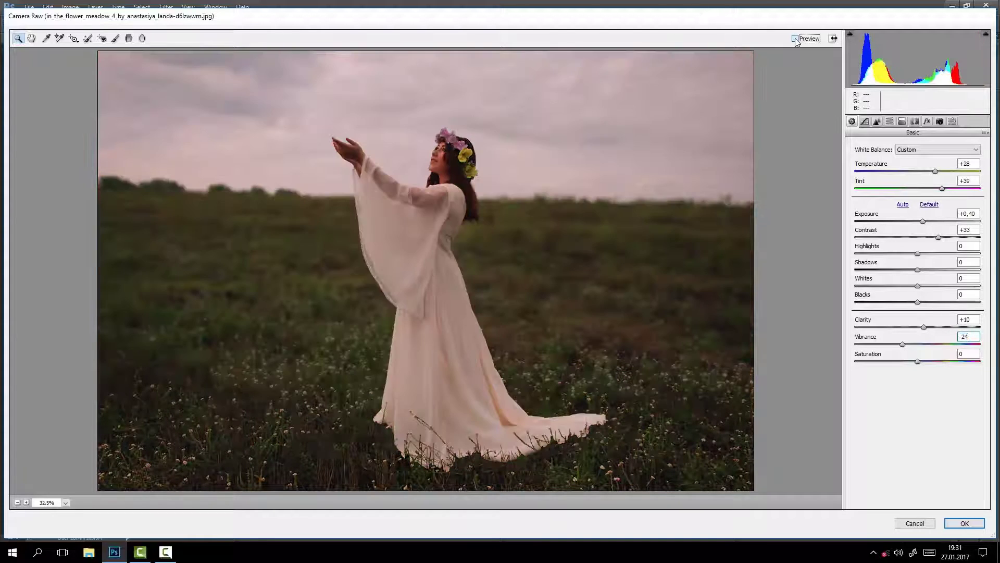
left_click(795, 38)
- Drag a +0.65-exposure graduated filter across the upper right and apply the Camera Raw edits
left_click(129, 38)
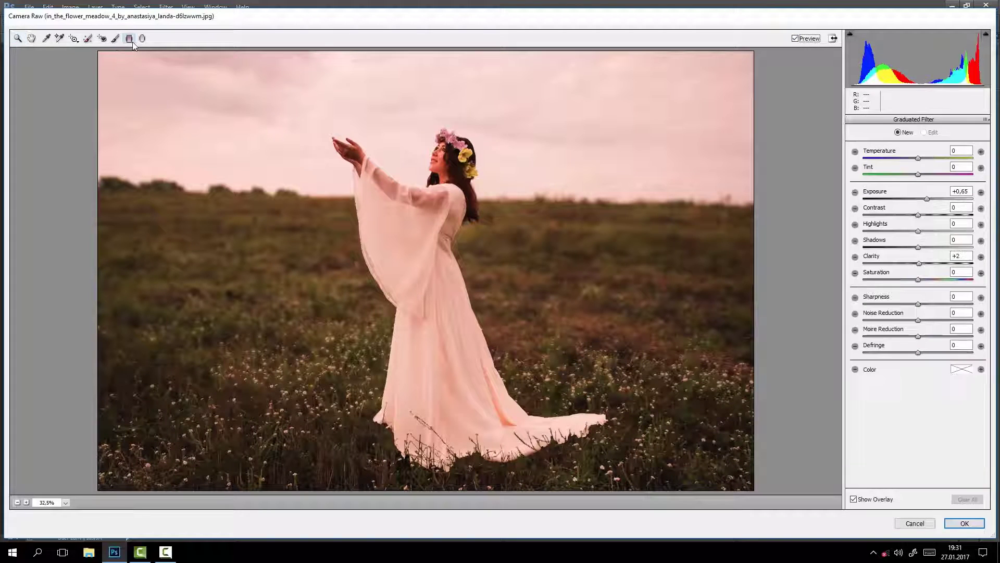
left_click_drag(605, 114, 348, 251)
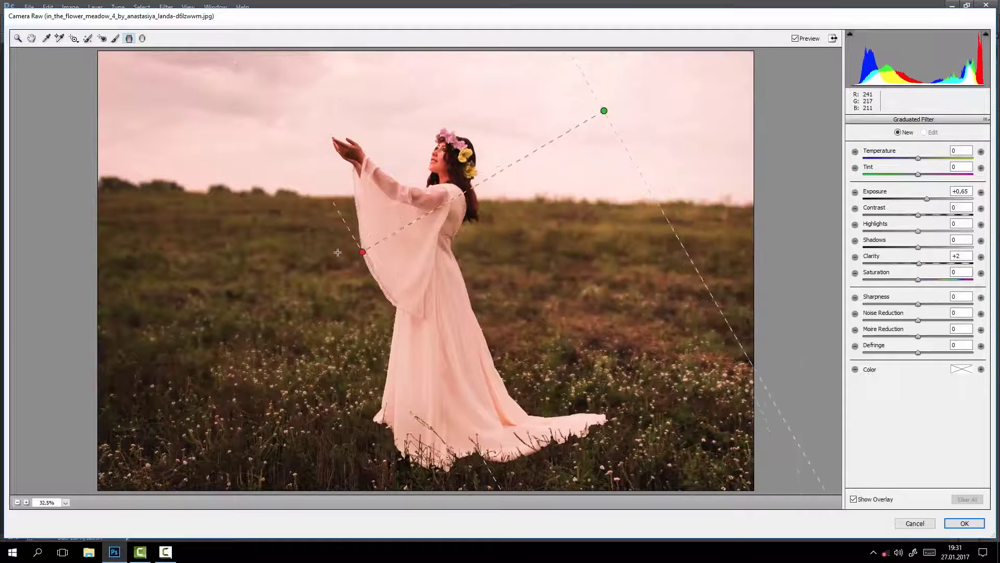
left_click(964, 522)
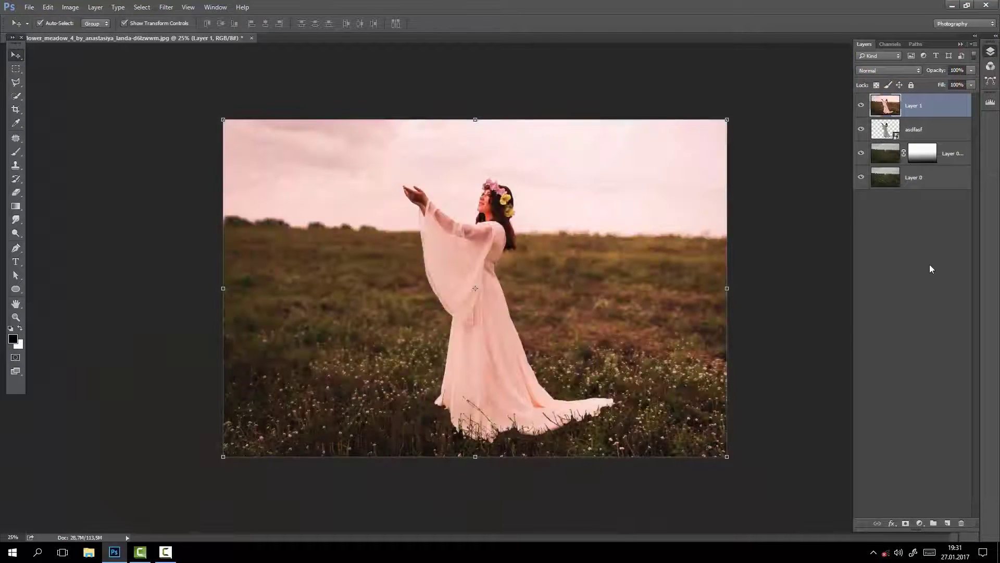
- Add a Levels adjustment layer, then delete it
left_click(932, 269)
key("ctrl+plus")
left_click(918, 522)
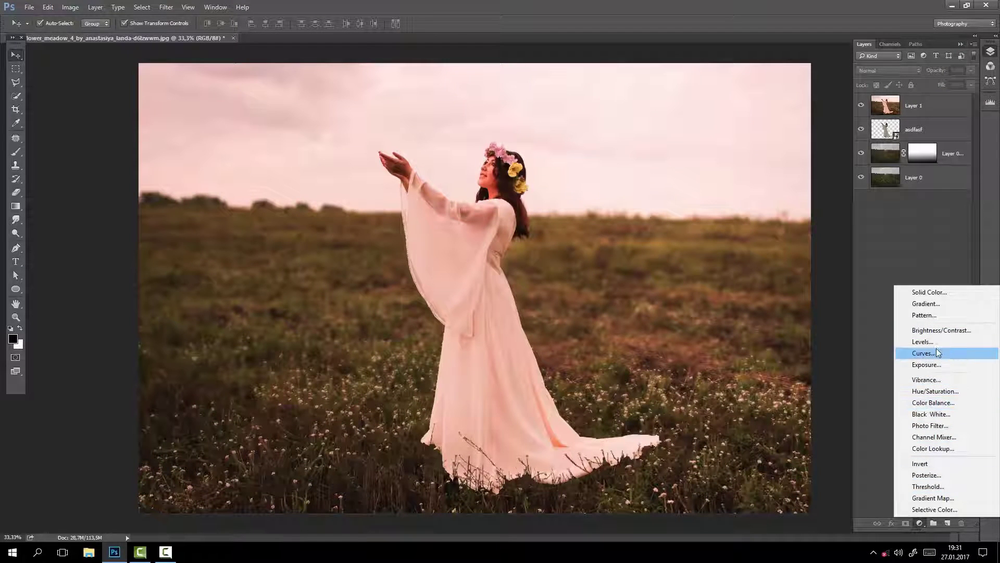
left_click(936, 344)
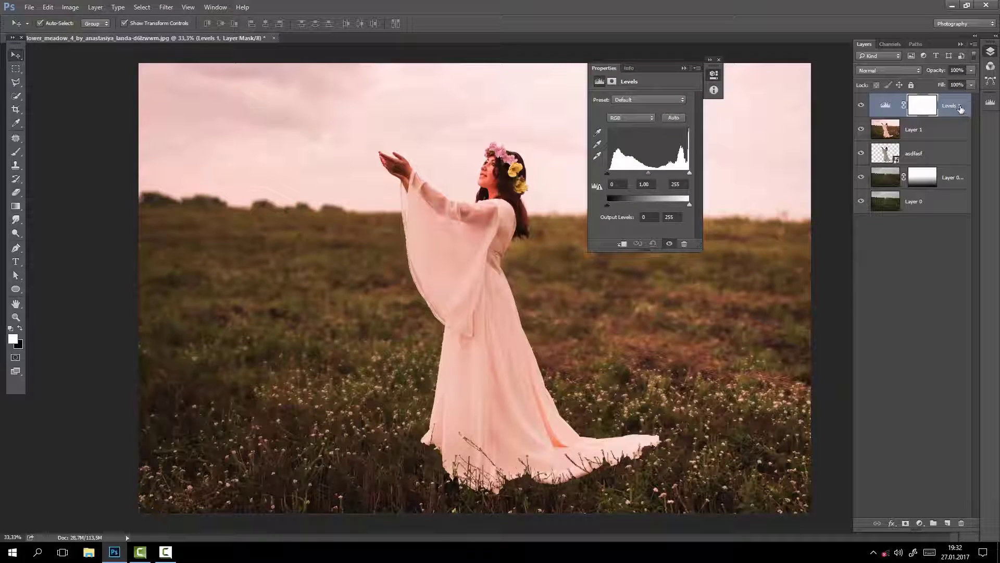
key("Delete")
- In a new Curves 1 layer, lift the blue and red shadows for a pinker image
left_click(920, 522)
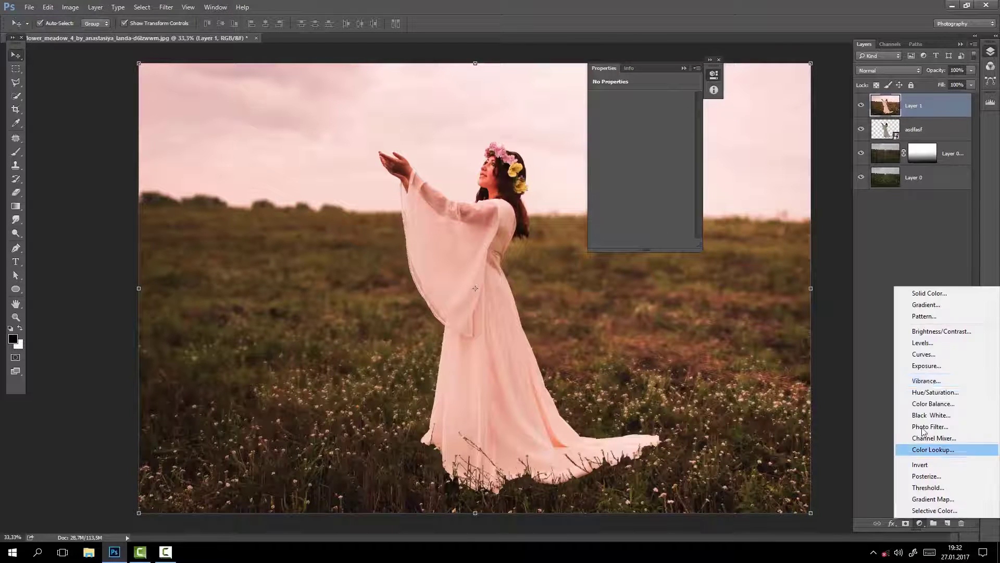
left_click(924, 354)
left_click(644, 113)
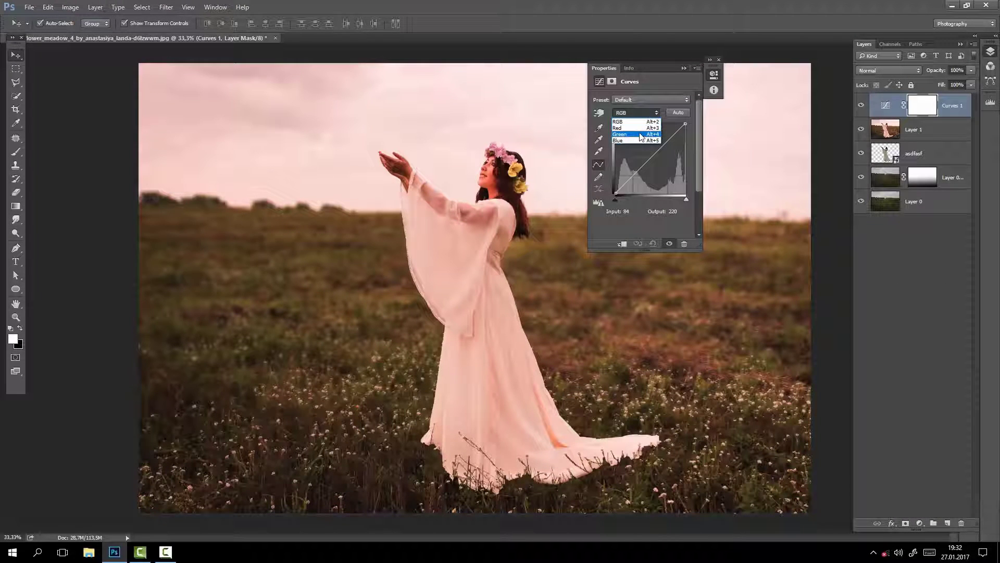
left_click(636, 141)
left_click_drag(616, 193, 608, 180)
left_click(635, 113)
left_click_drag(608, 185, 604, 178)
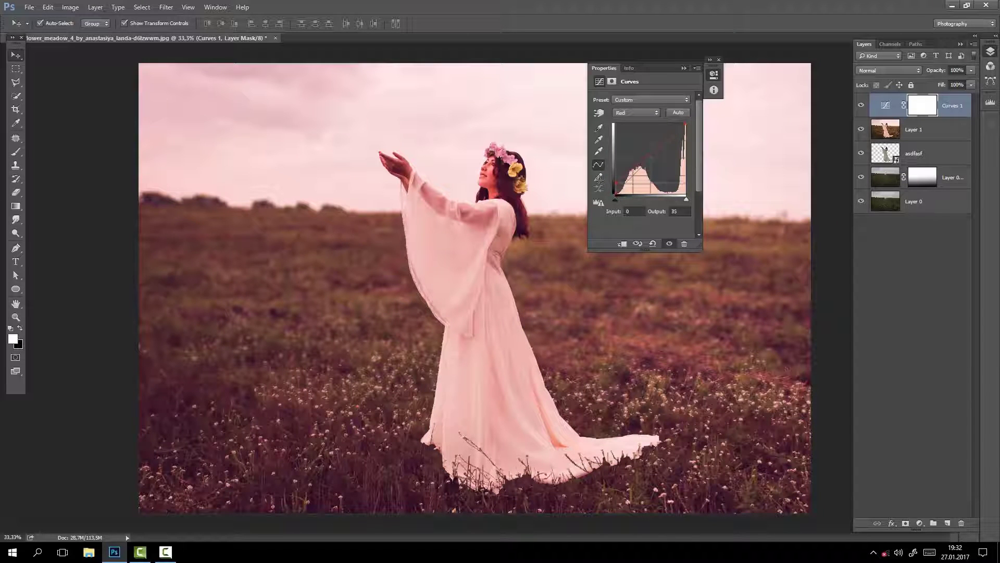
left_click_drag(602, 179, 602, 182)
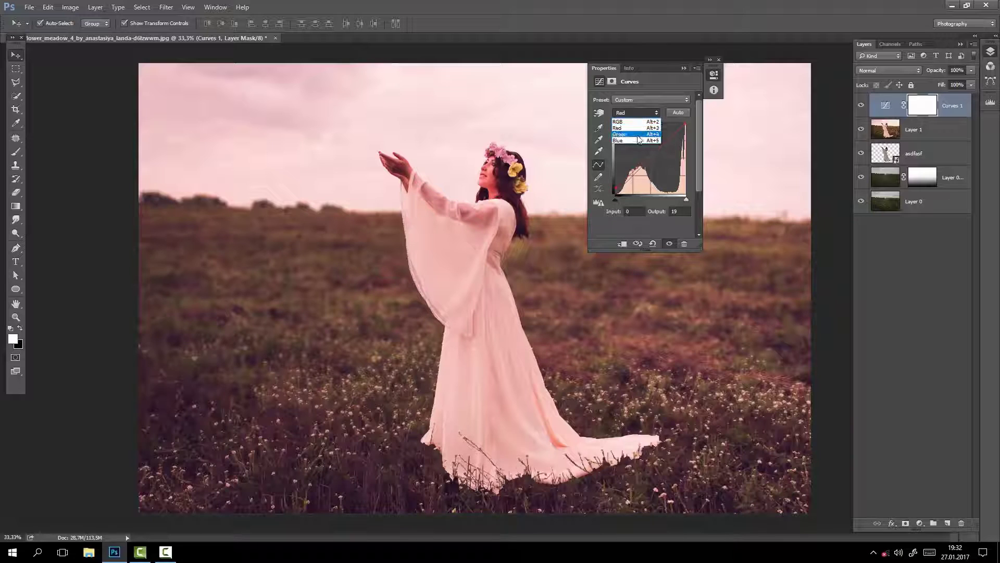
left_click(617, 141)
left_click_drag(613, 184, 610, 178)
left_click(633, 113)
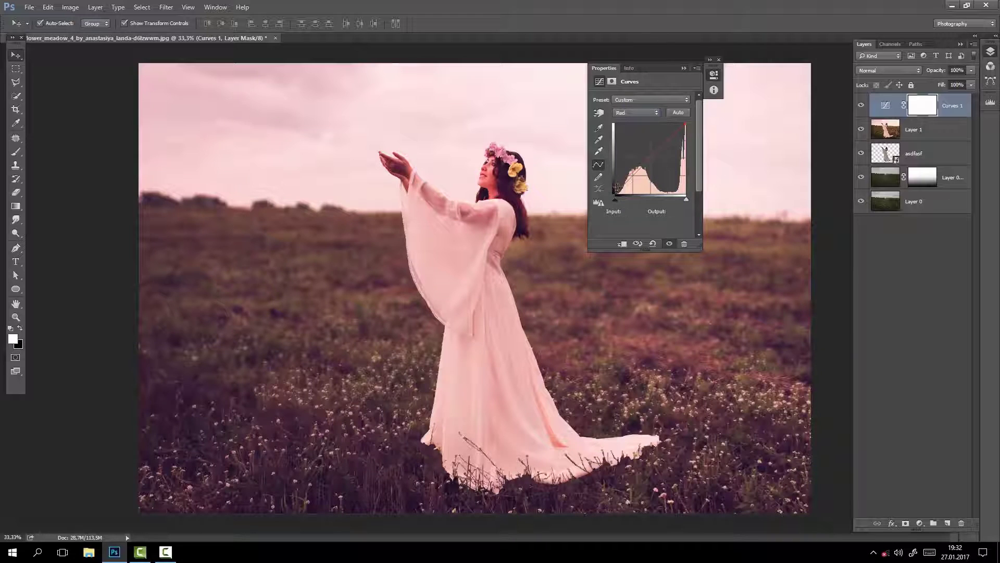
left_click_drag(614, 187, 610, 178)
- Add a second Curves adjustment layer set to the Red channel
left_click(886, 250)
left_click(920, 522)
left_click(924, 358)
left_click(618, 128)
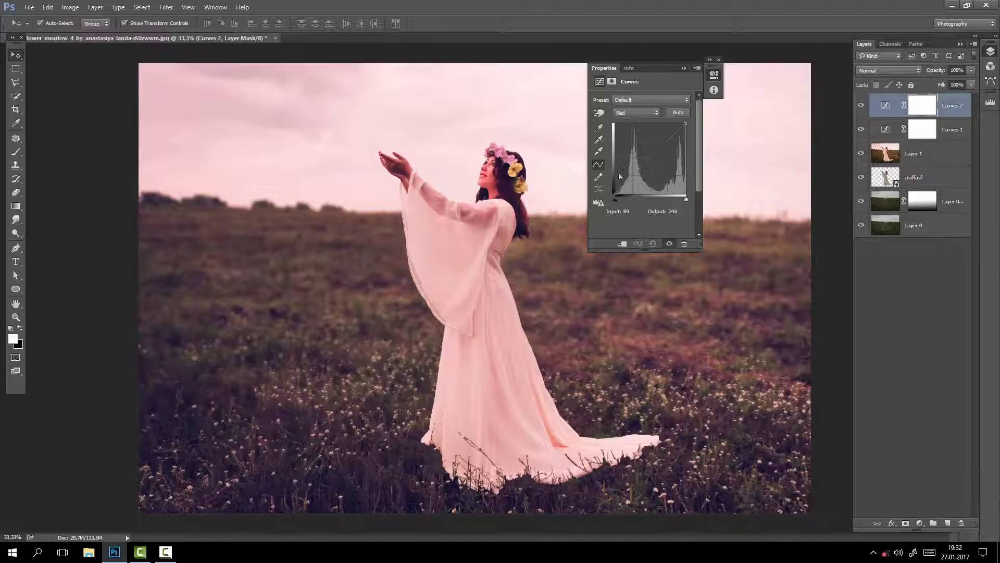
- Lift the Curves 2 red shadows and upper tones, with the layer at 60% opacity
left_click_drag(615, 193, 613, 183)
left_click_drag(656, 149, 666, 142)
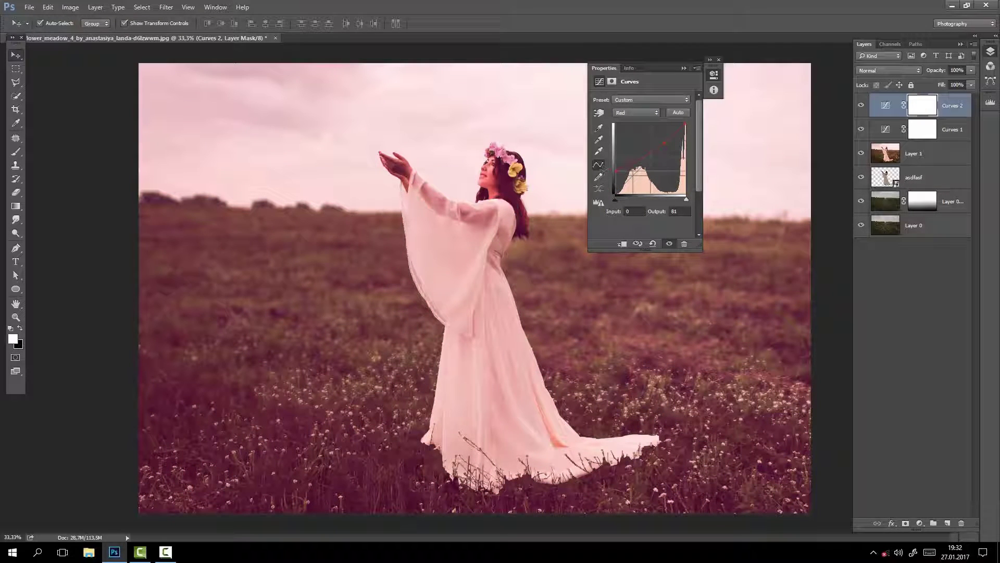
left_click_drag(972, 70, 945, 83)
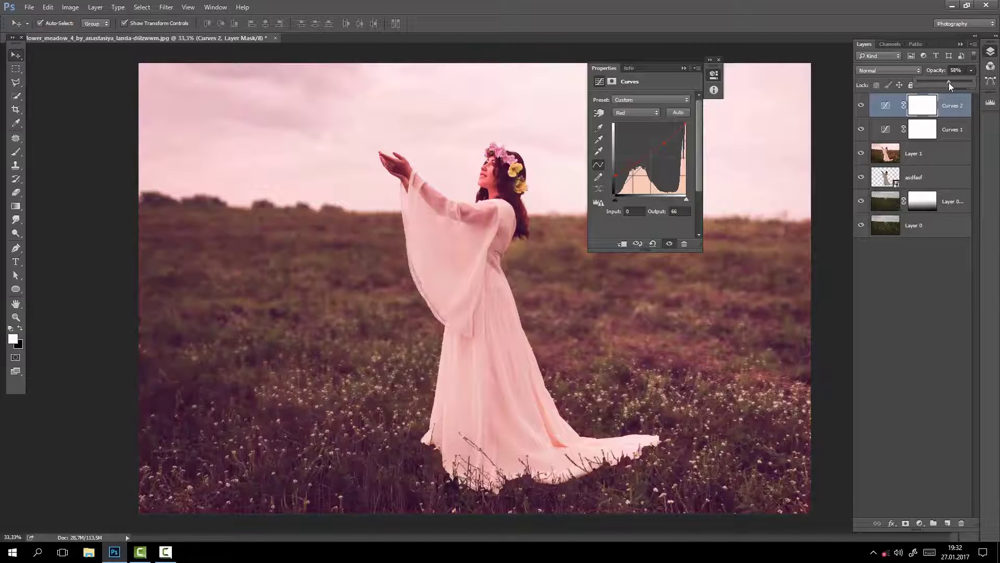
left_click_drag(965, 82, 970, 82)
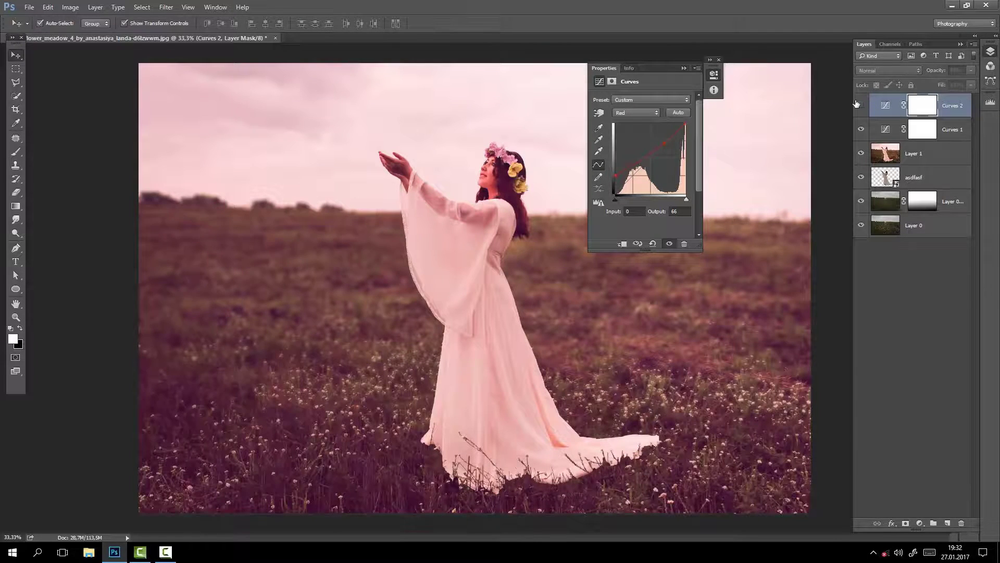
left_click(713, 74)
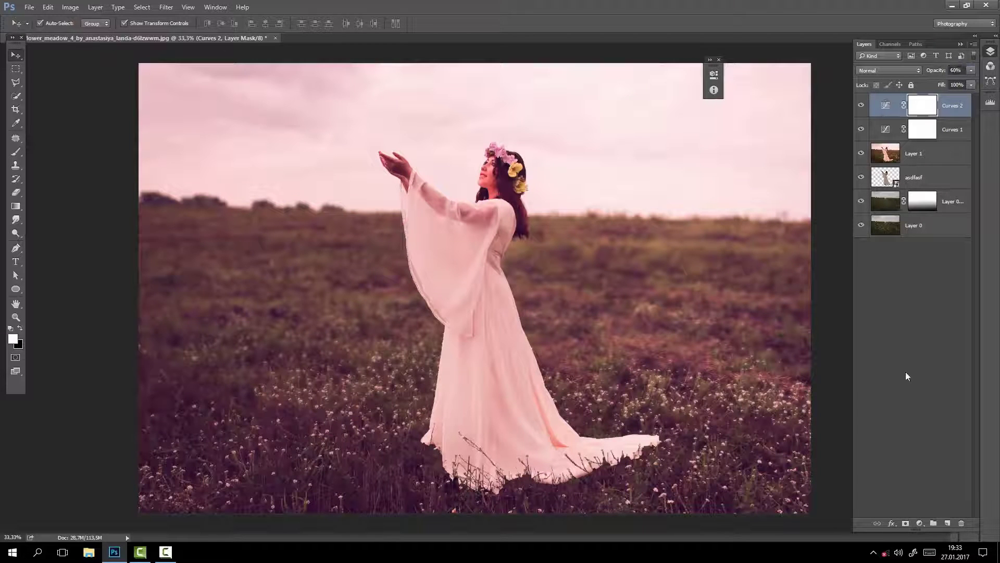
left_click(916, 361)
left_click(919, 523)
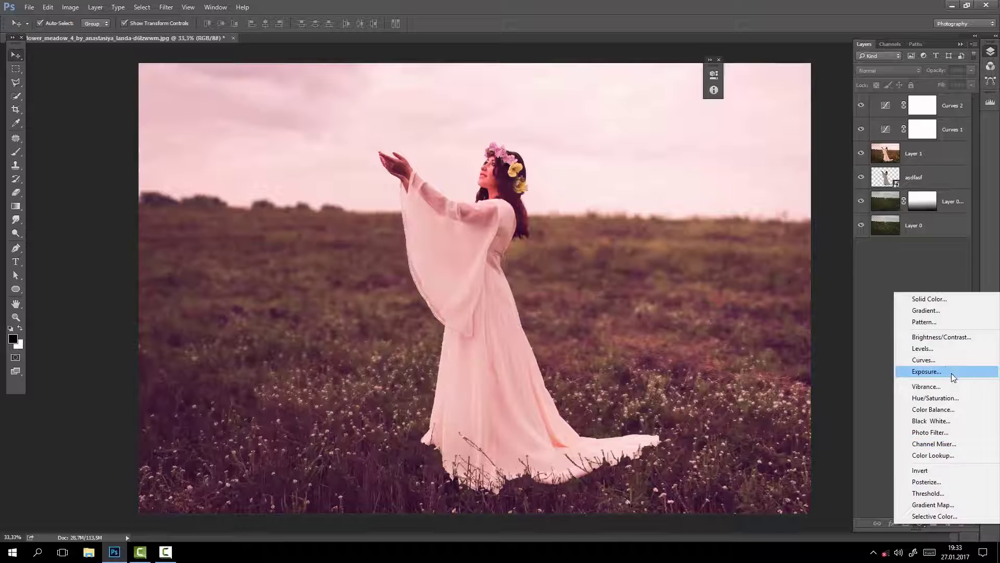
- Add an Exposure layer with a slight positive offset and gamma 0.95
left_click(932, 371)
left_click_drag(641, 148, 643, 149)
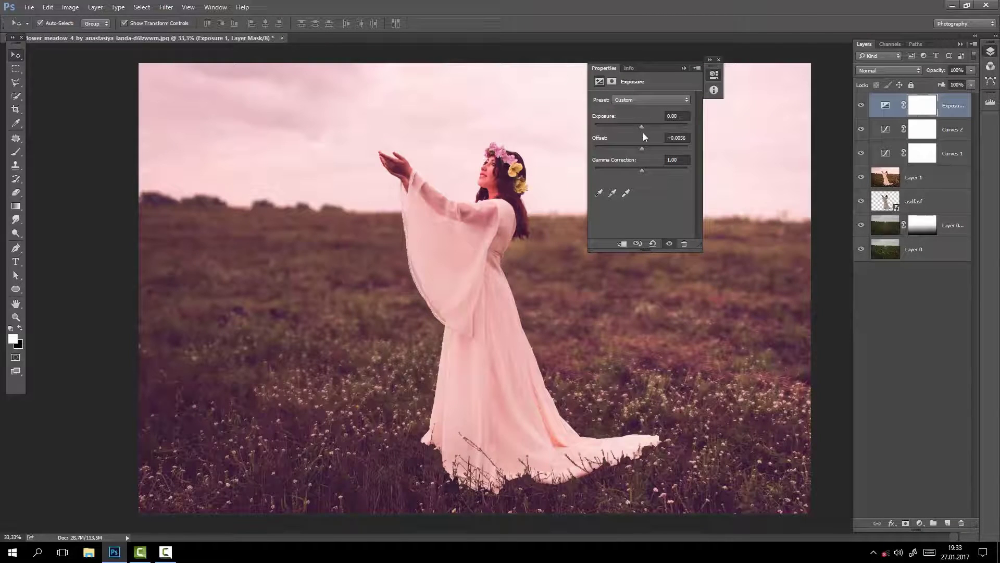
left_click_drag(643, 170, 643, 172)
left_click(684, 68)
- Toggle the grading layers off and on to compare with the original photo
key("ctrl+minus")
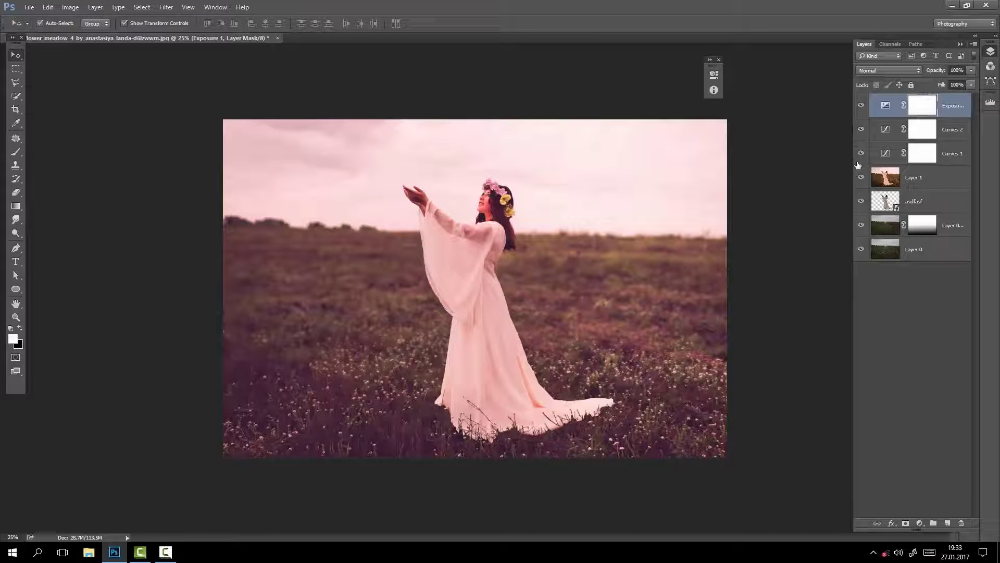
left_click(862, 201)
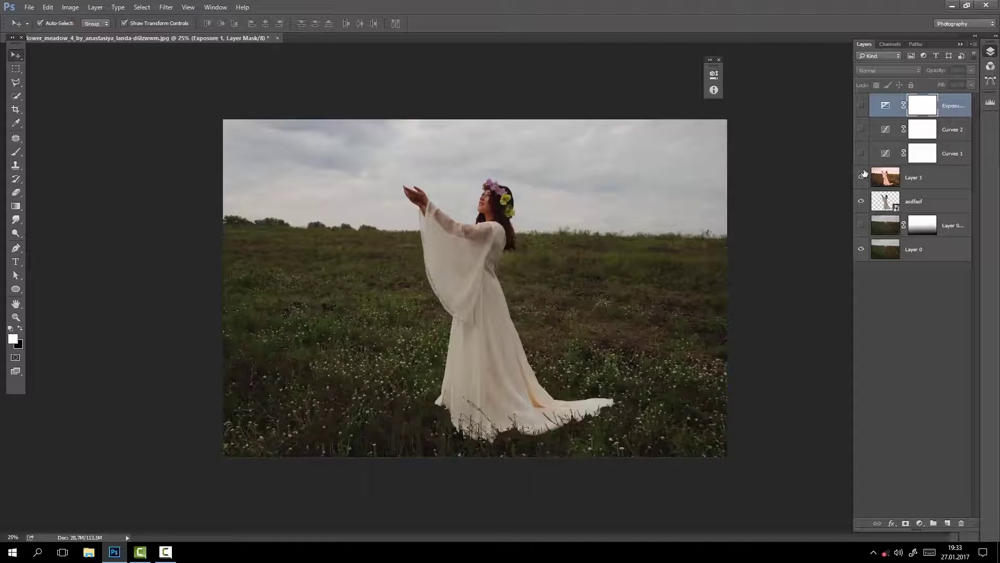
left_click(860, 109)
left_click(886, 276)
key("ctrl+plus")
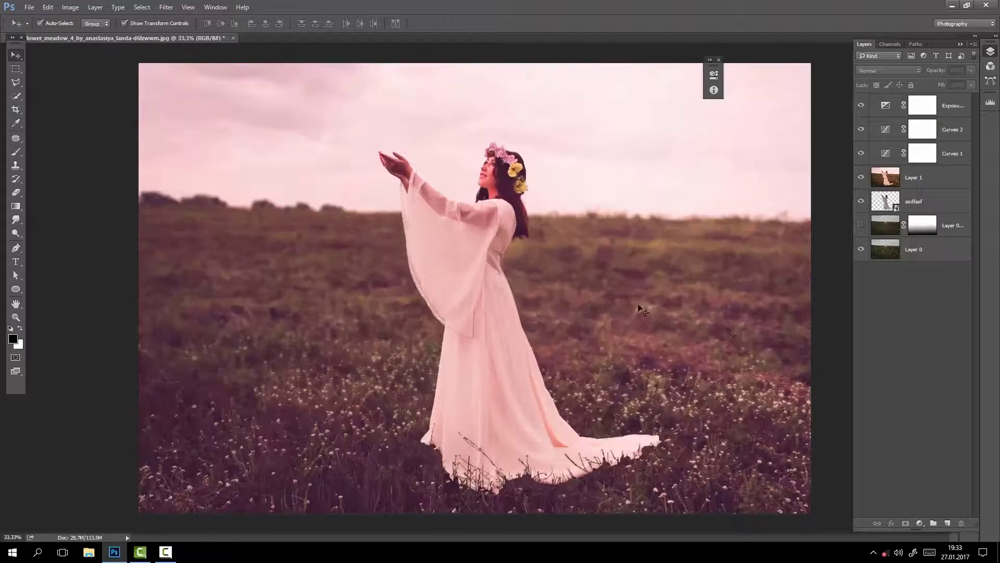
- Place the ASFADF signature file from a File Explorer subfolder and begin enlarging it
left_click(935, 183)
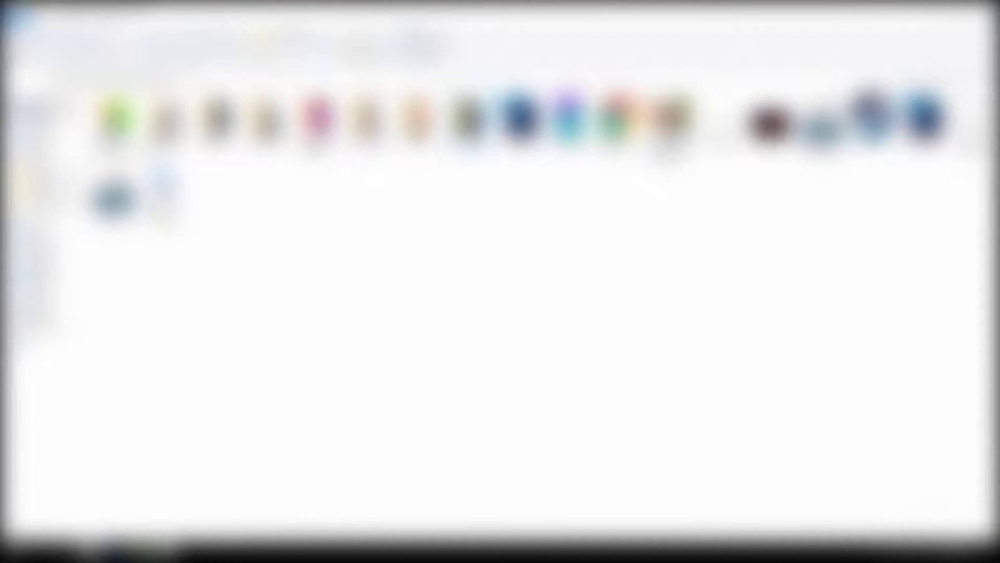
double_click(469, 120)
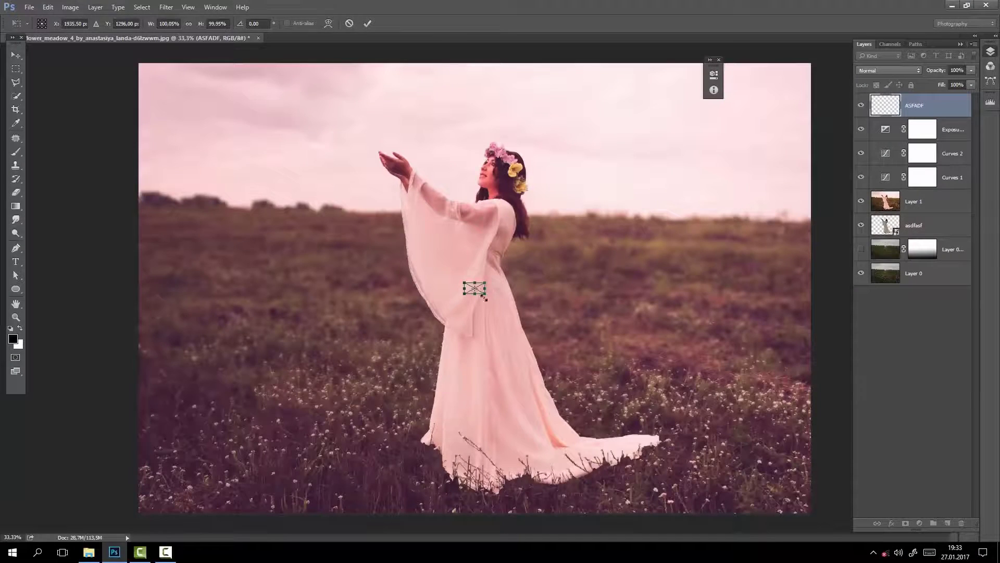
left_click_drag(484, 297, 668, 396)
- Move the signature up and right, then whiten it with Hue/Saturation Lightness +100
left_click_drag(615, 347, 709, 292)
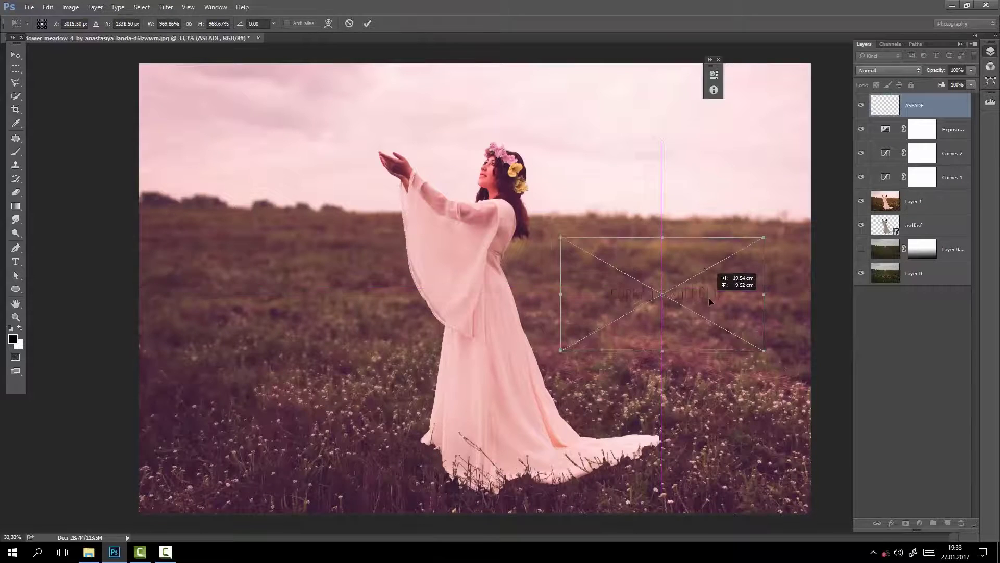
key("Return")
left_click(70, 8)
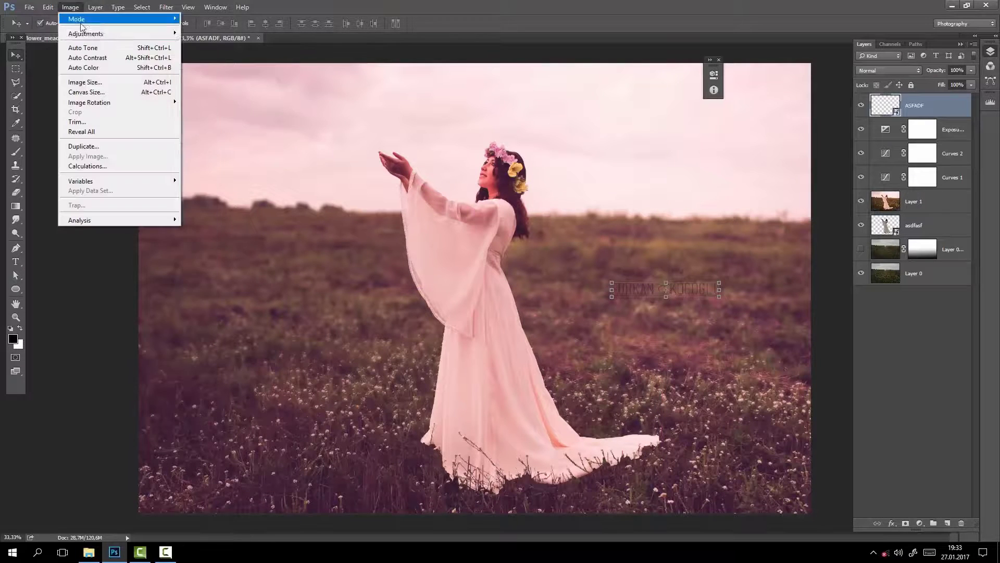
left_click(271, 90)
left_click_drag(477, 248, 548, 250)
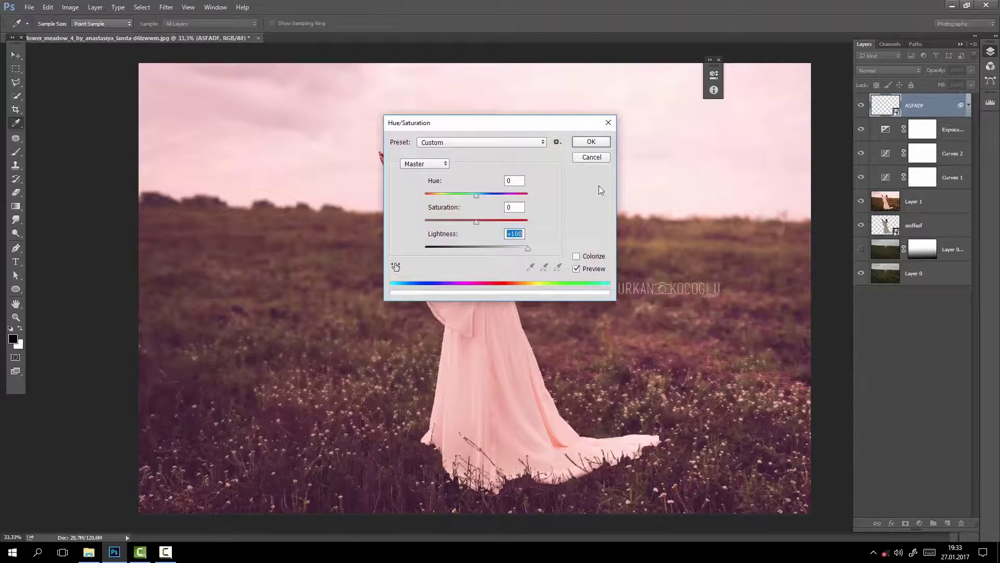
left_click(591, 142)
- Scale the signature layer up further and place it beside the woman in the field
key("ctrl+minus")
key("ctrl+plus")
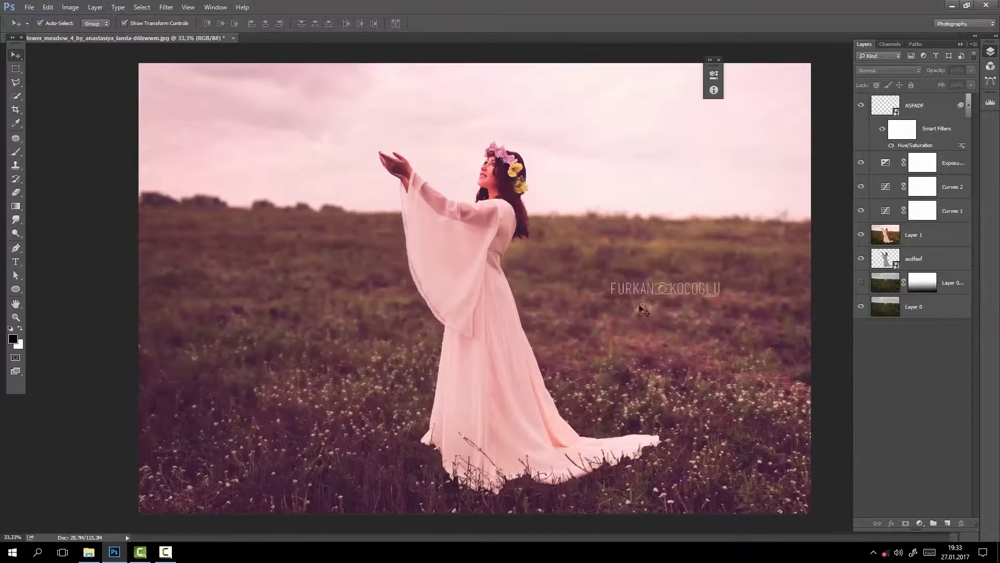
left_click(631, 290)
left_click(918, 111)
key("ctrl+t")
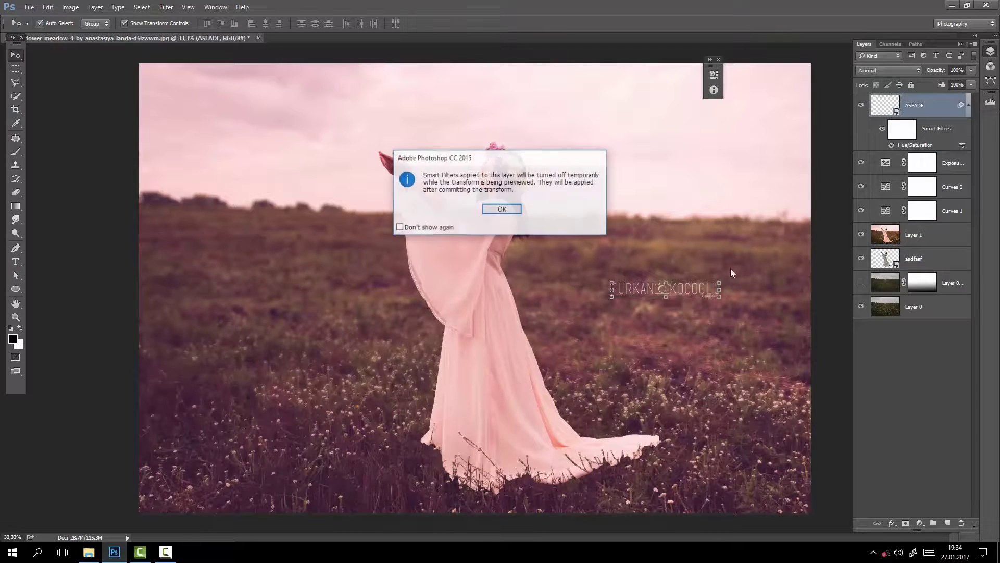
key("Return")
left_click_drag(758, 239, 849, 183)
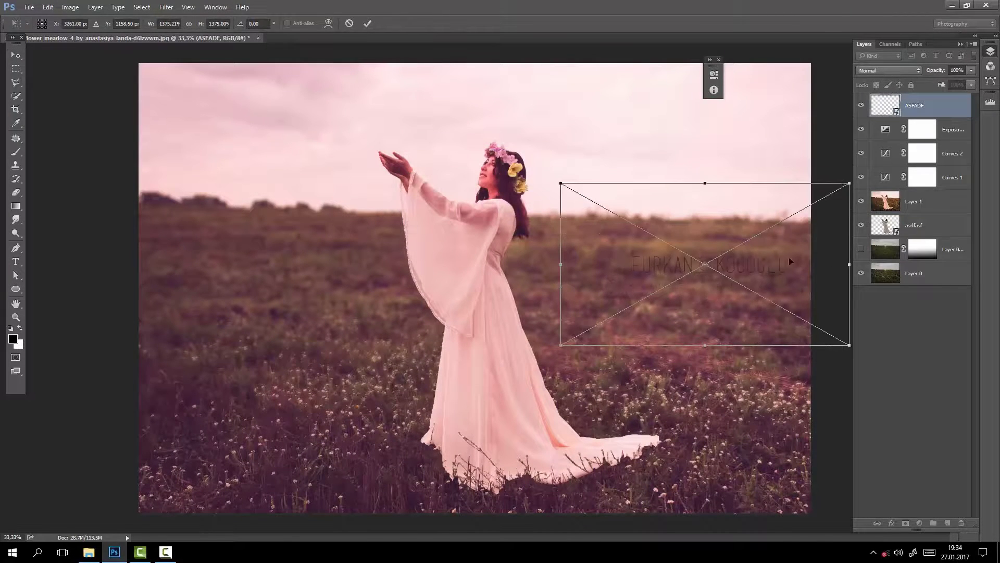
left_click_drag(773, 271, 741, 294)
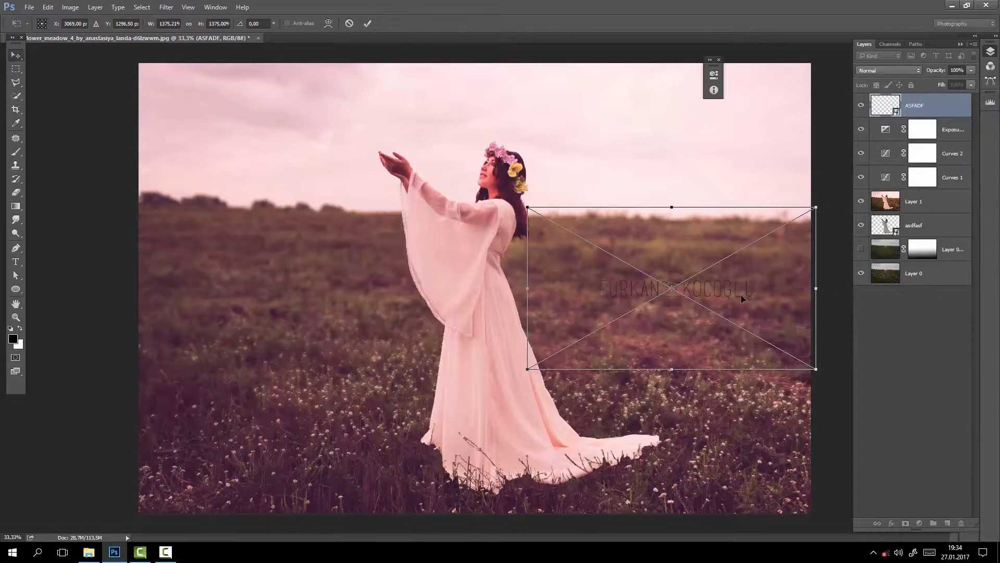
key("Return")
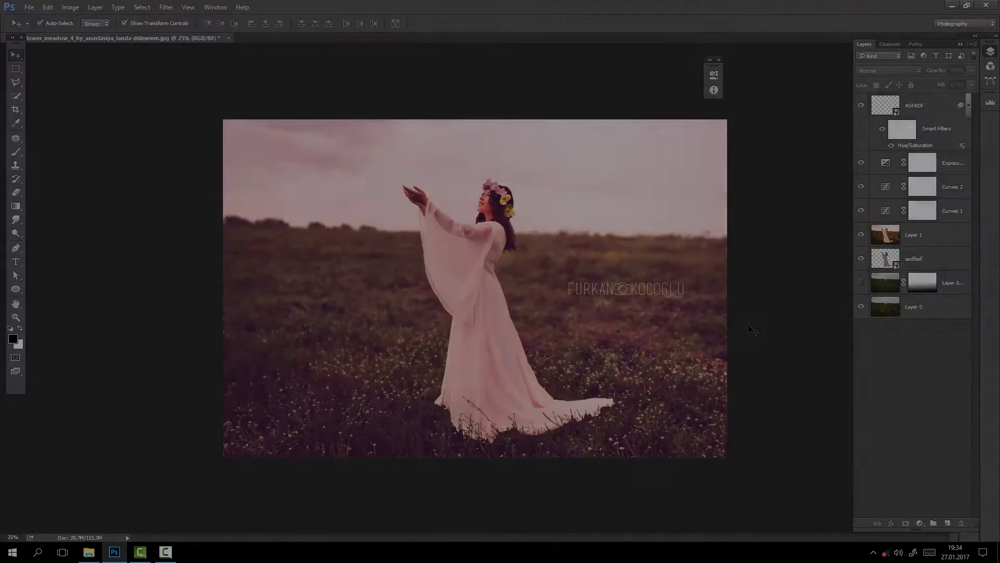